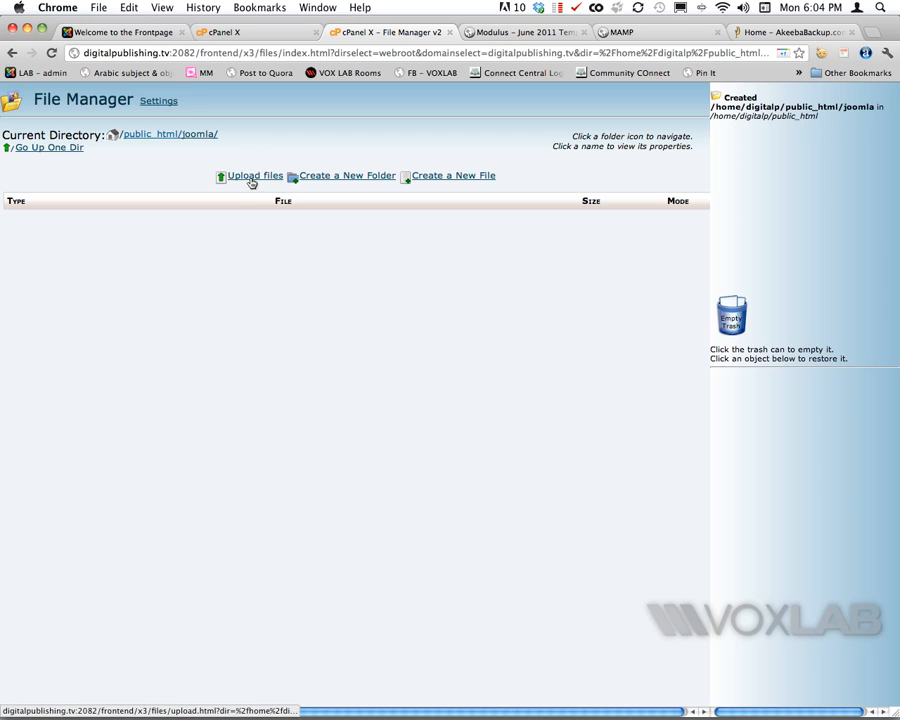
# - Upload kickstart-3.3.1.zip from the local MIGRATION folder into public_html/joomla
pyautogui.click(252, 178)
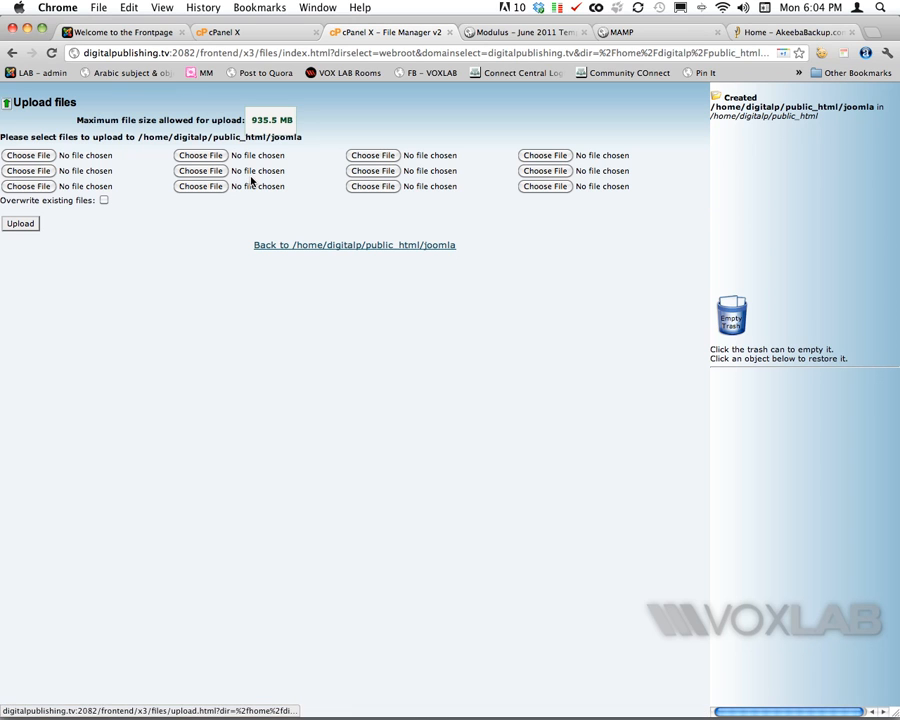
pyautogui.click(215, 157)
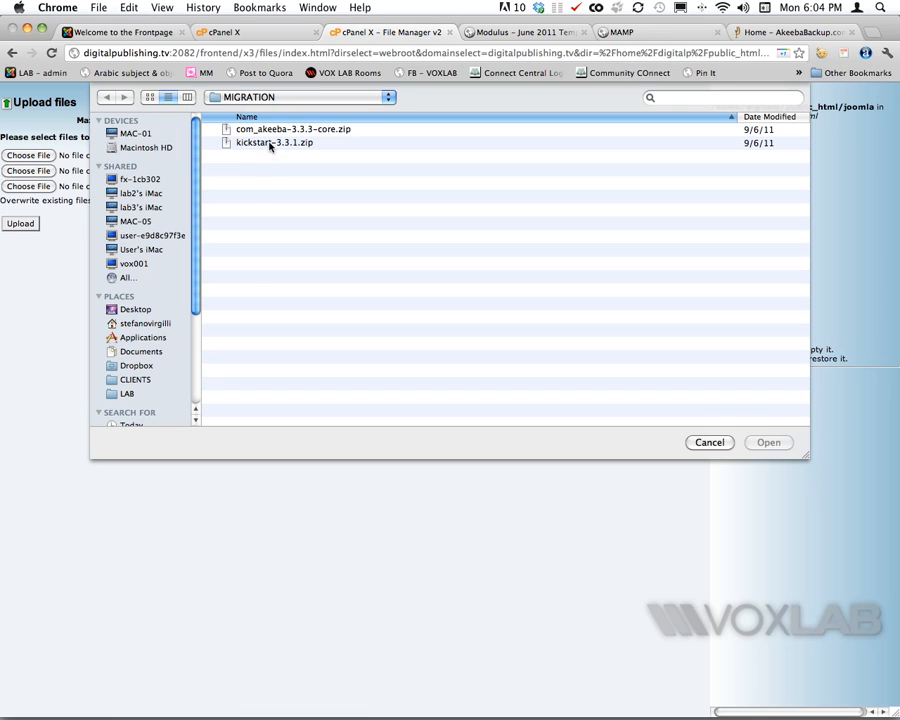
pyautogui.click(270, 145)
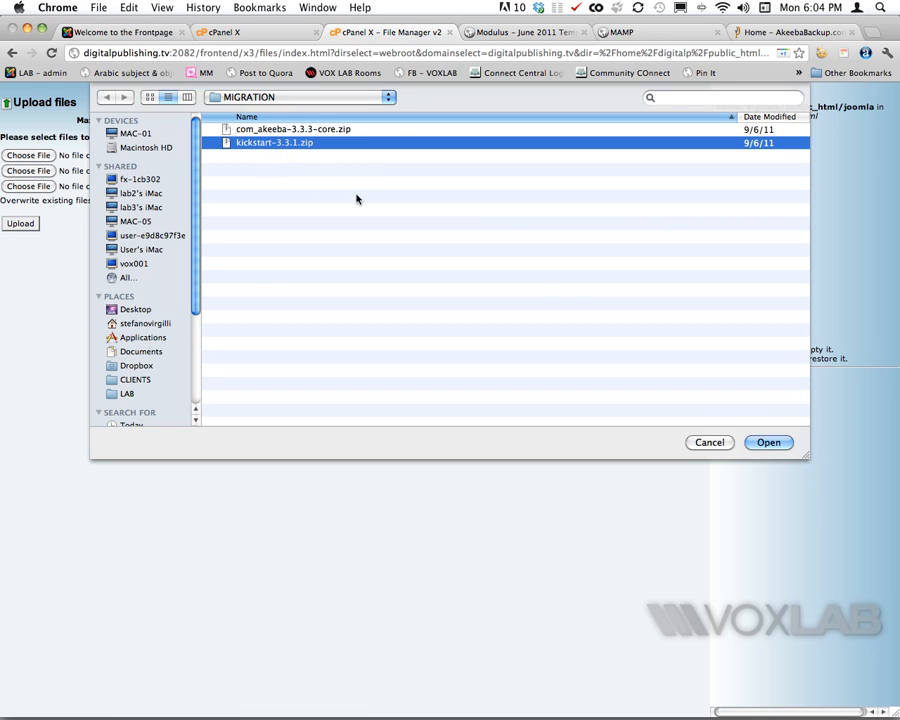
pyautogui.click(766, 444)
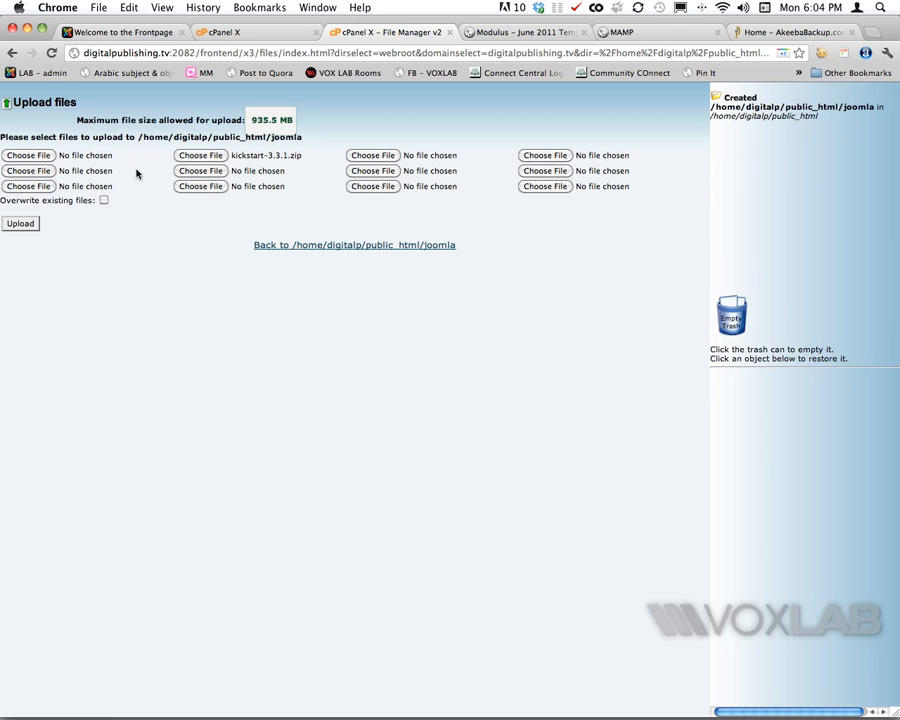
pyautogui.click(21, 224)
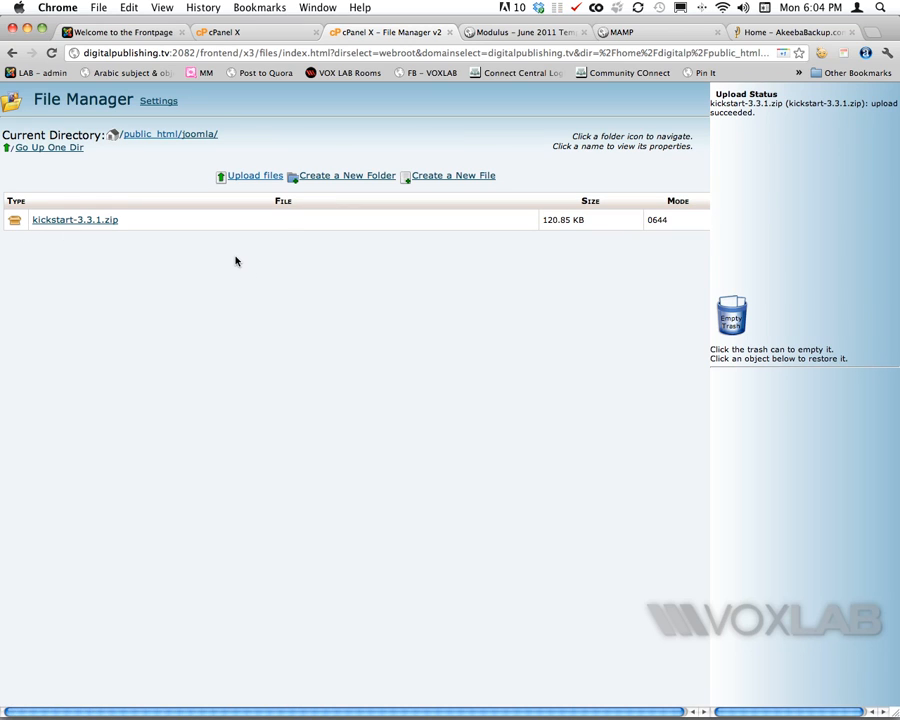
# - Extract kickstart-3.3.1.zip in public_html/joomla, refresh the listing, then delete the zip archive
pyautogui.click(69, 222)
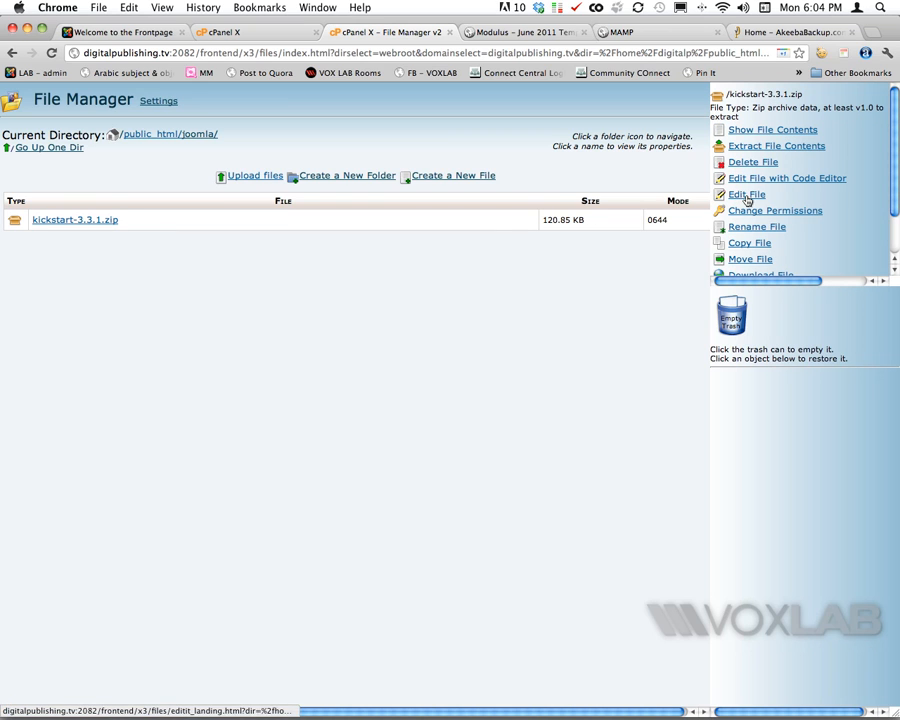
pyautogui.click(790, 151)
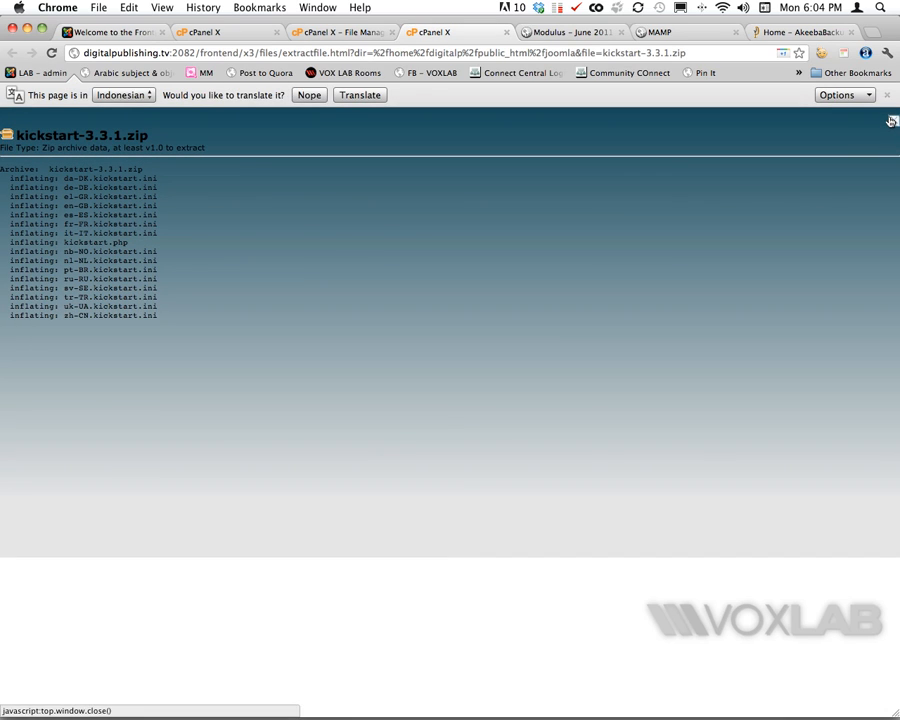
pyautogui.click(506, 32)
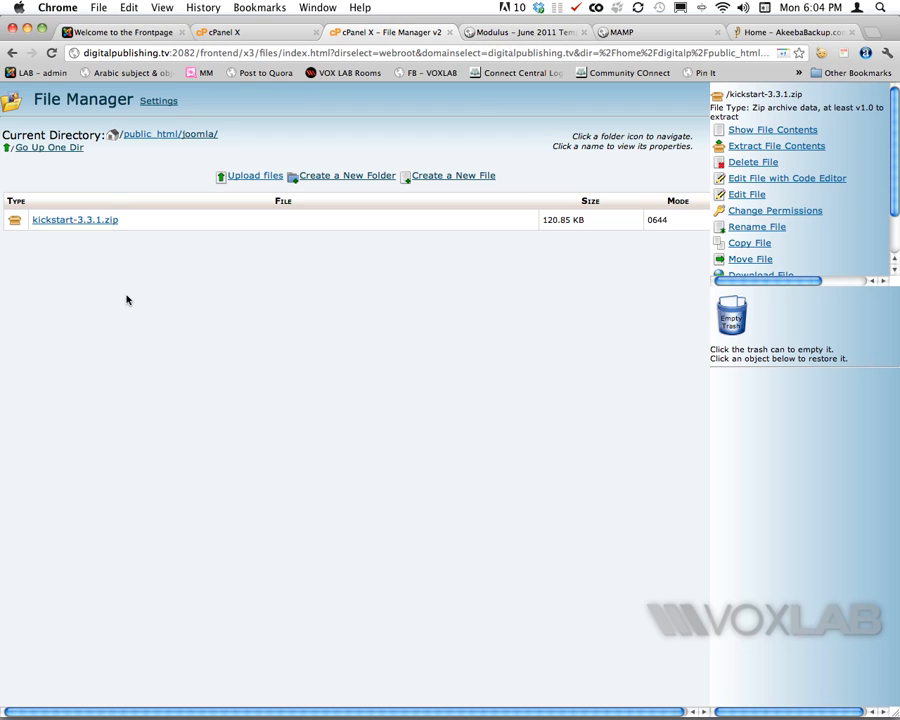
pyautogui.click(186, 134)
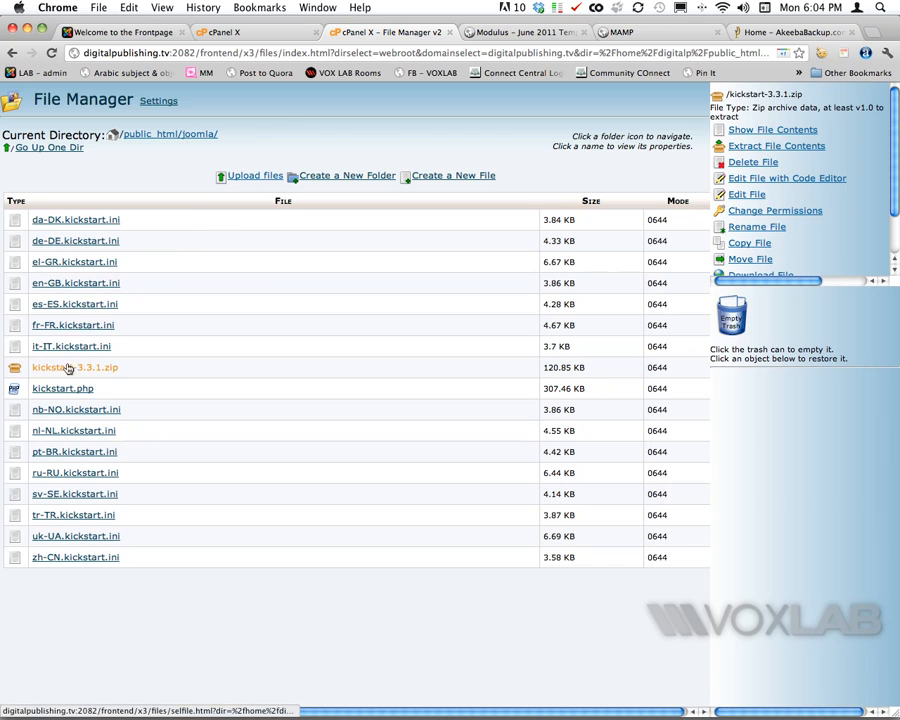
pyautogui.click(762, 166)
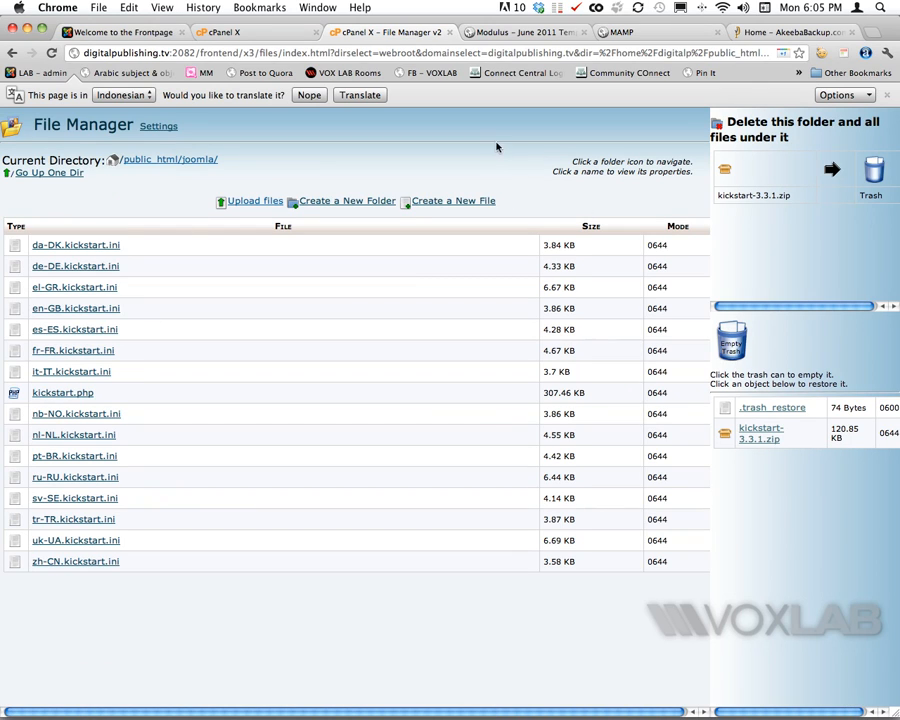
# - Start a new upload and browse to the local MAMP htdocs administrator/components/com_akeeba/backup folder
pyautogui.click(246, 203)
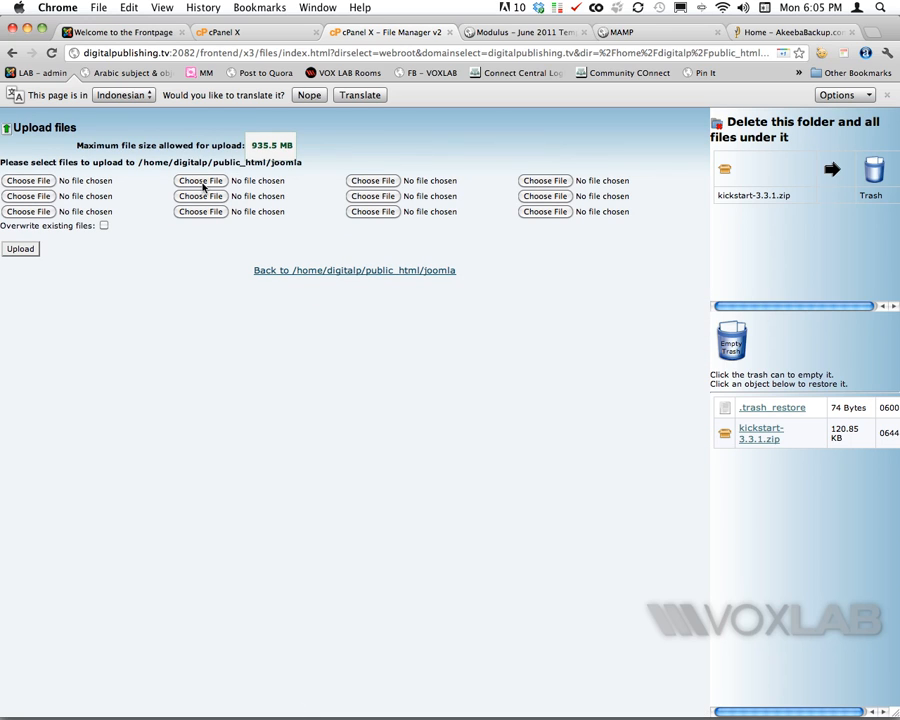
pyautogui.click(201, 182)
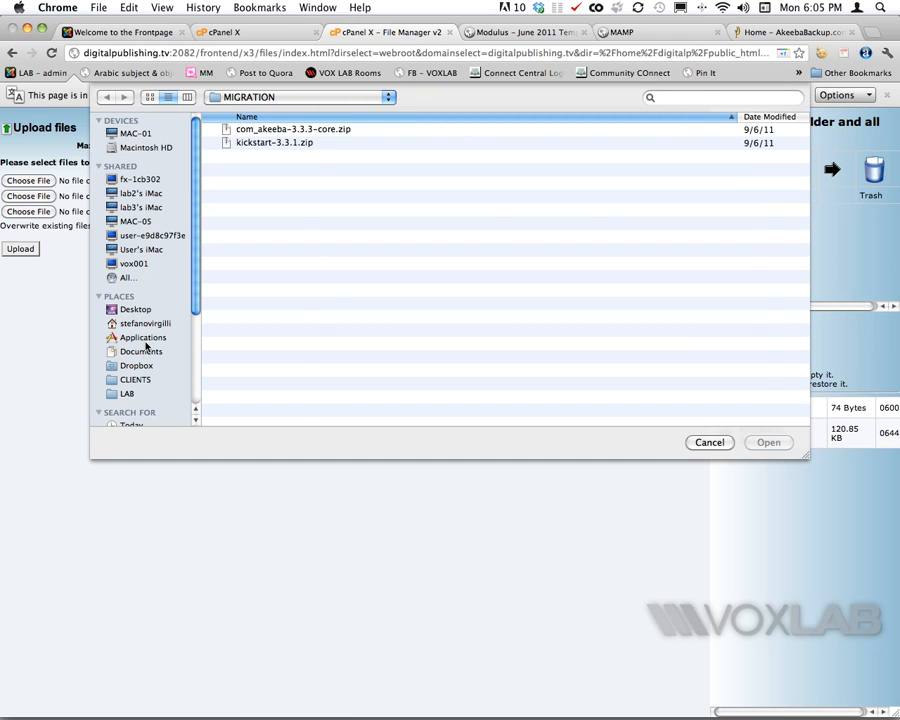
pyautogui.click(143, 338)
pyautogui.scroll(-10, 300, 365)
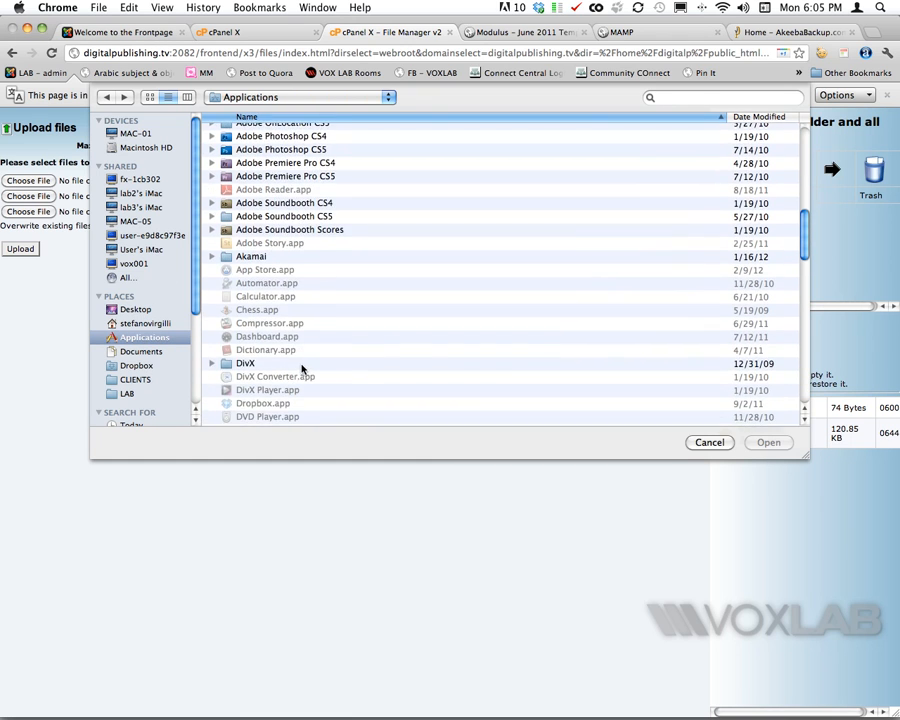
pyautogui.scroll(-15, 301, 368)
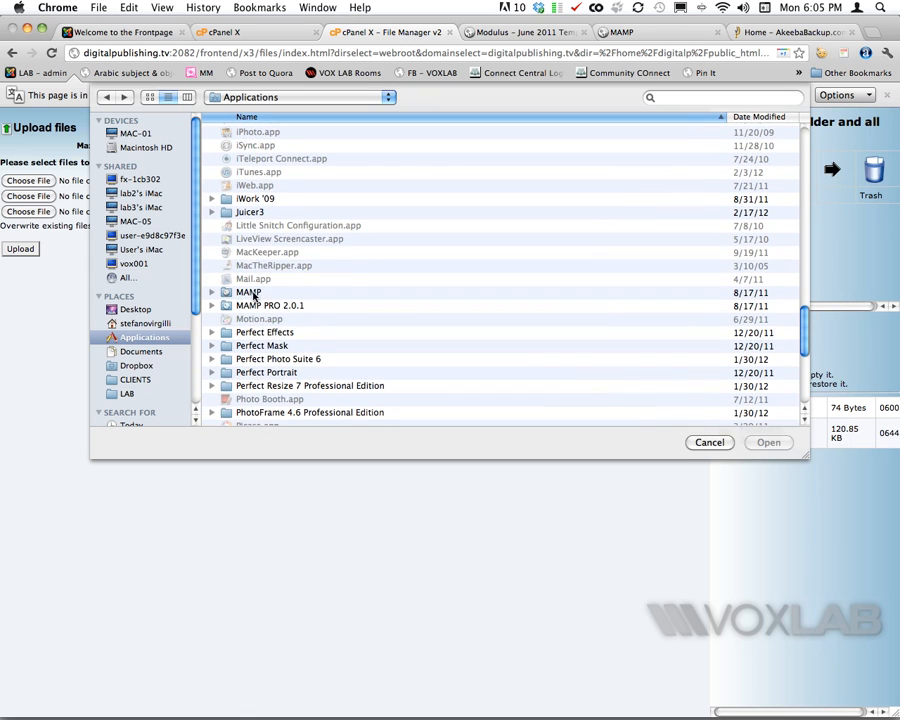
pyautogui.doubleClick(252, 293)
pyautogui.doubleClick(253, 188)
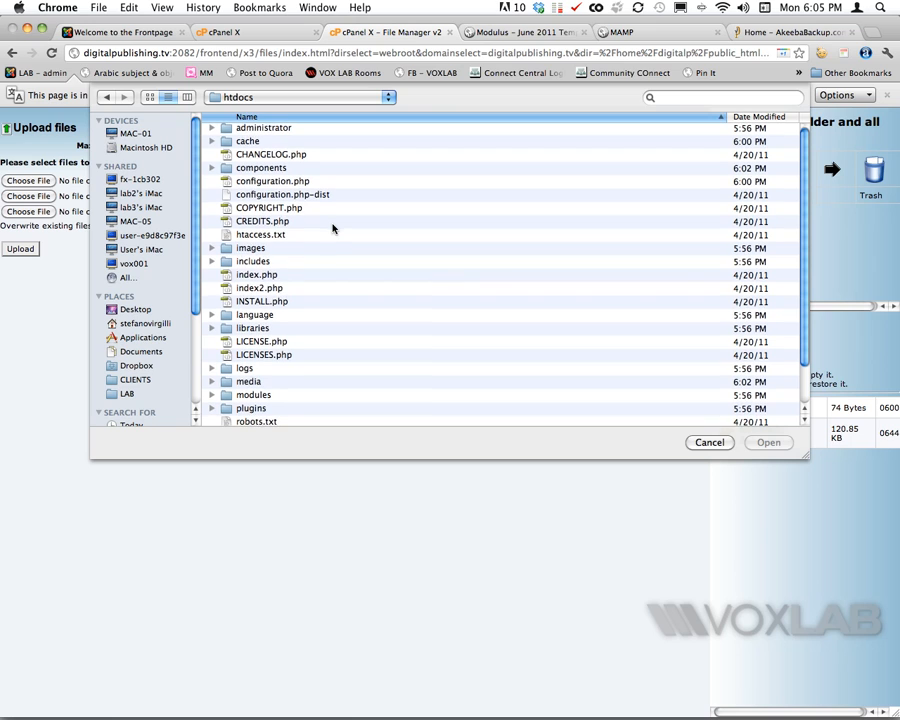
pyautogui.doubleClick(233, 131)
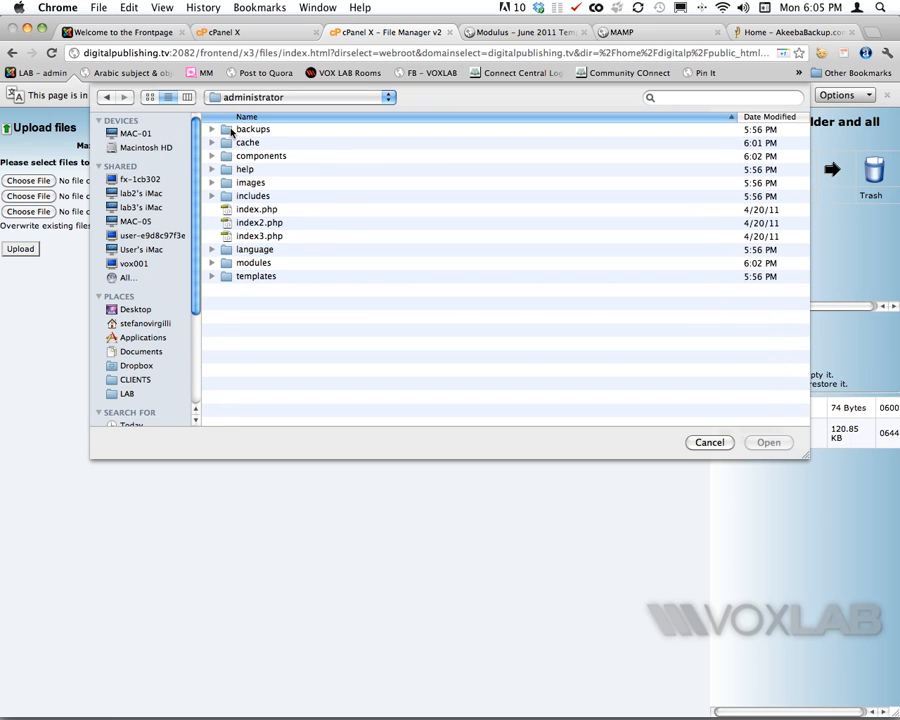
pyautogui.doubleClick(227, 157)
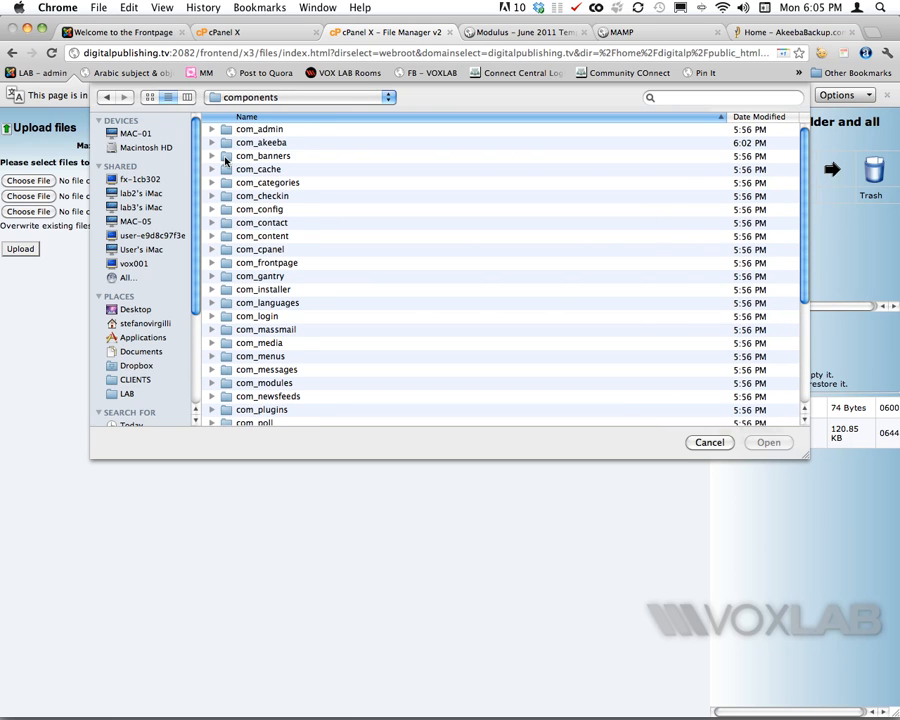
pyautogui.doubleClick(226, 143)
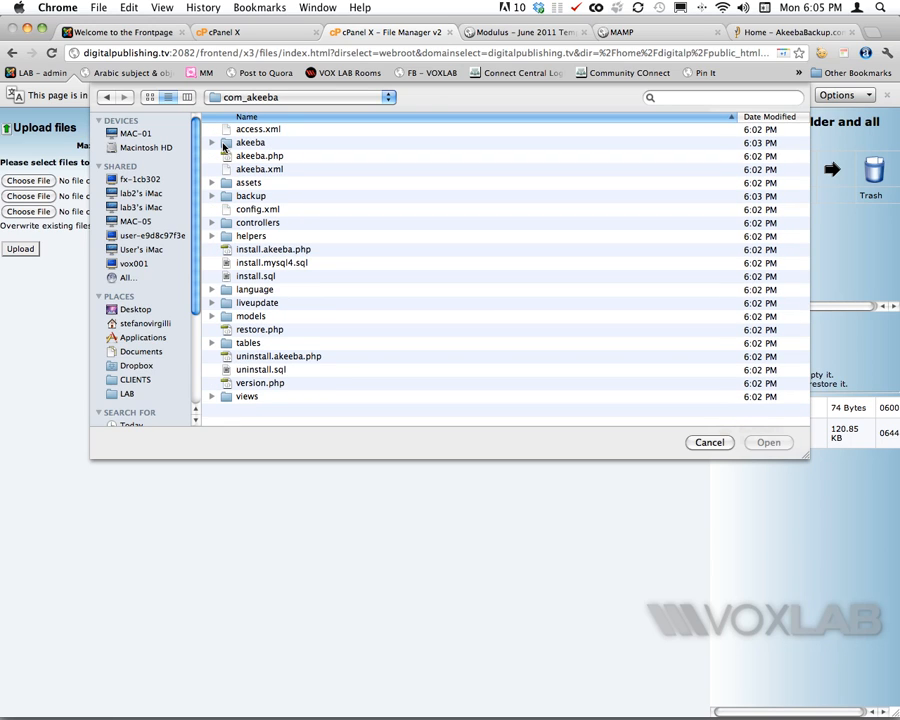
pyautogui.doubleClick(250, 196)
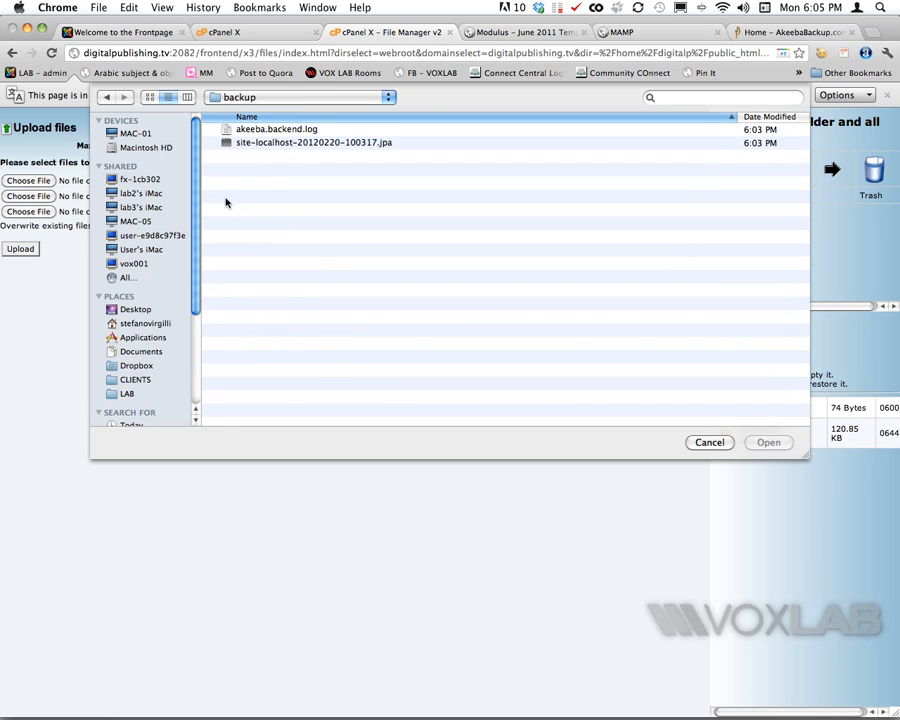
# - Upload site-localhost-20120220-100317.jpa and akeeba.backend.log to public_html/joomla
pyautogui.click(292, 130)
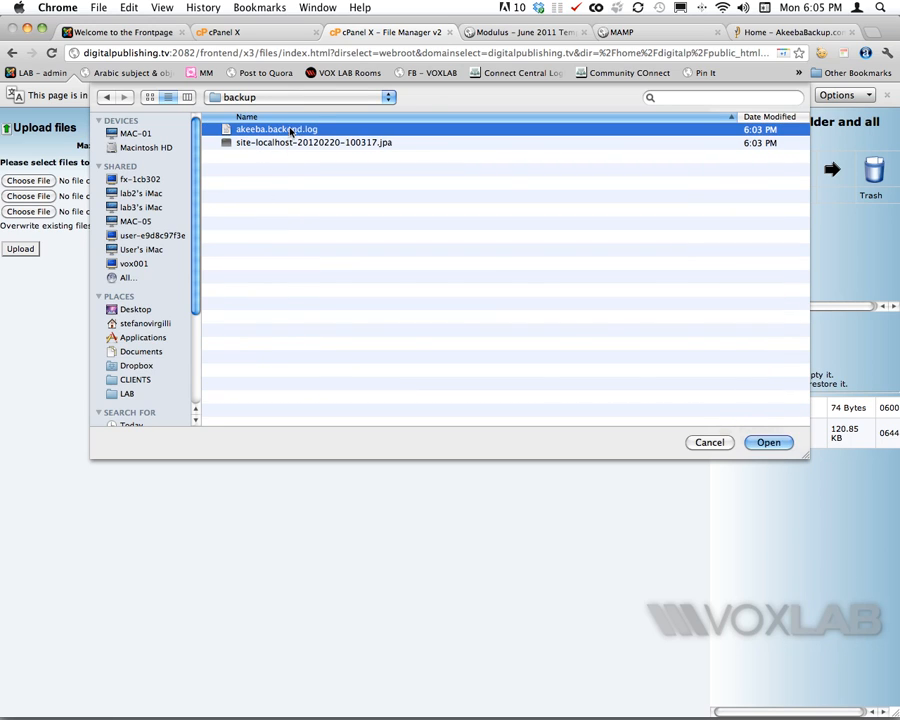
pyautogui.click(347, 144)
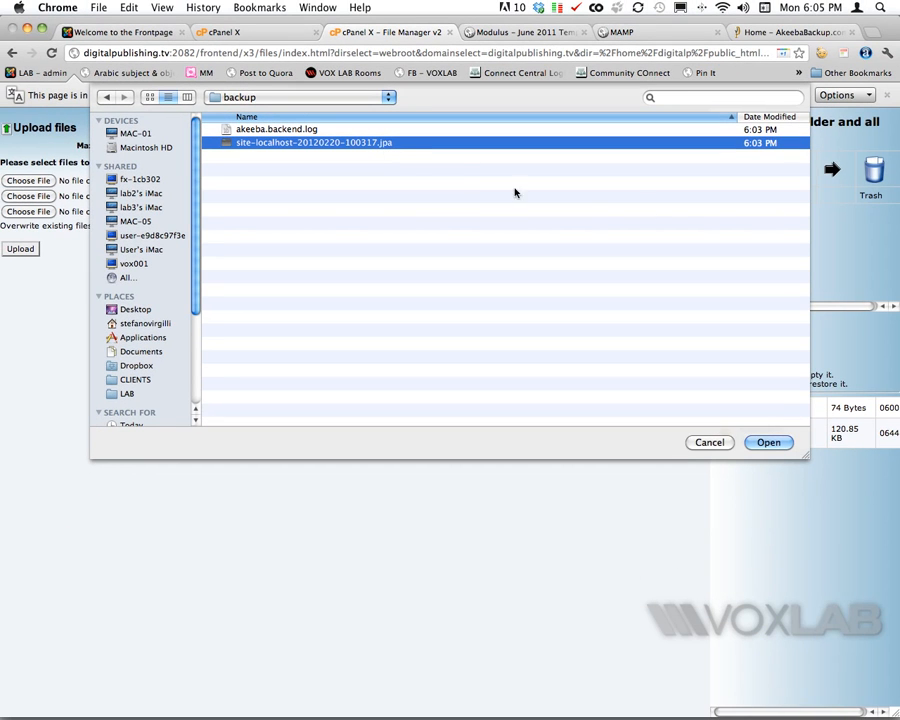
pyautogui.click(757, 445)
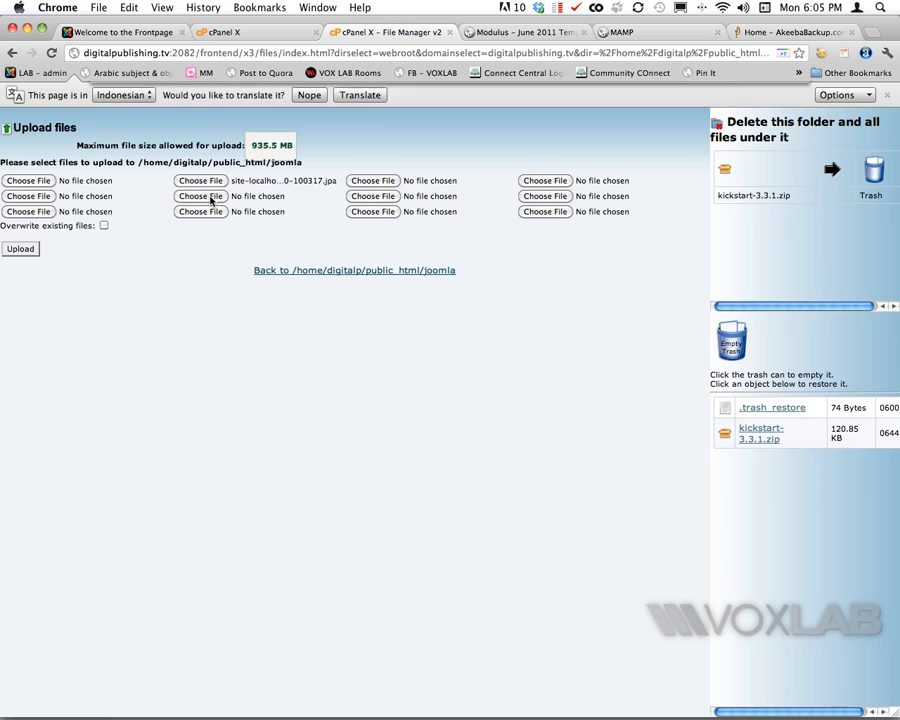
pyautogui.click(215, 198)
pyautogui.click(251, 129)
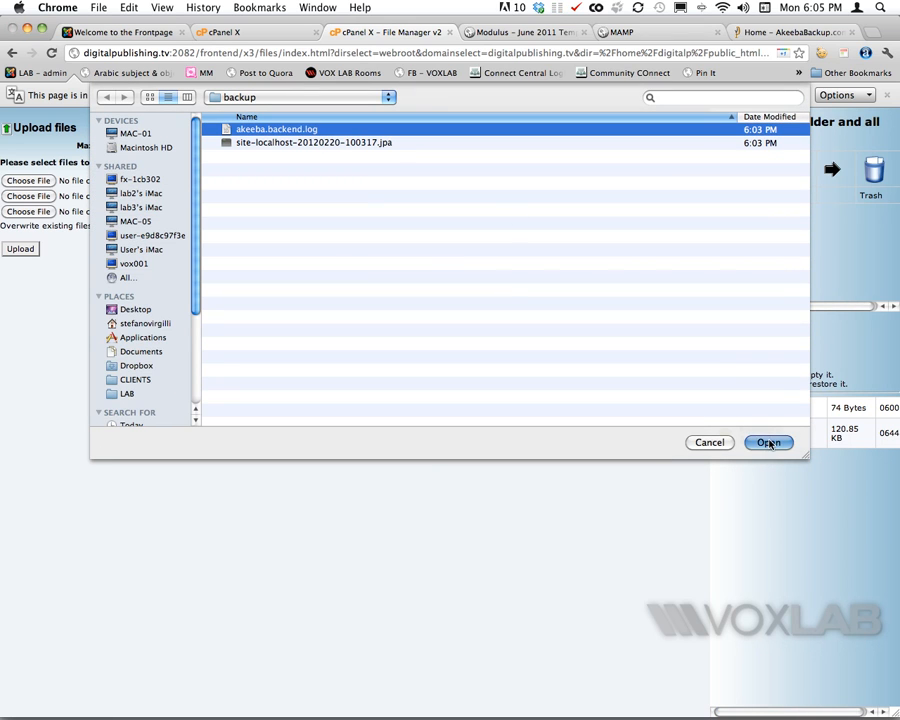
pyautogui.click(768, 442)
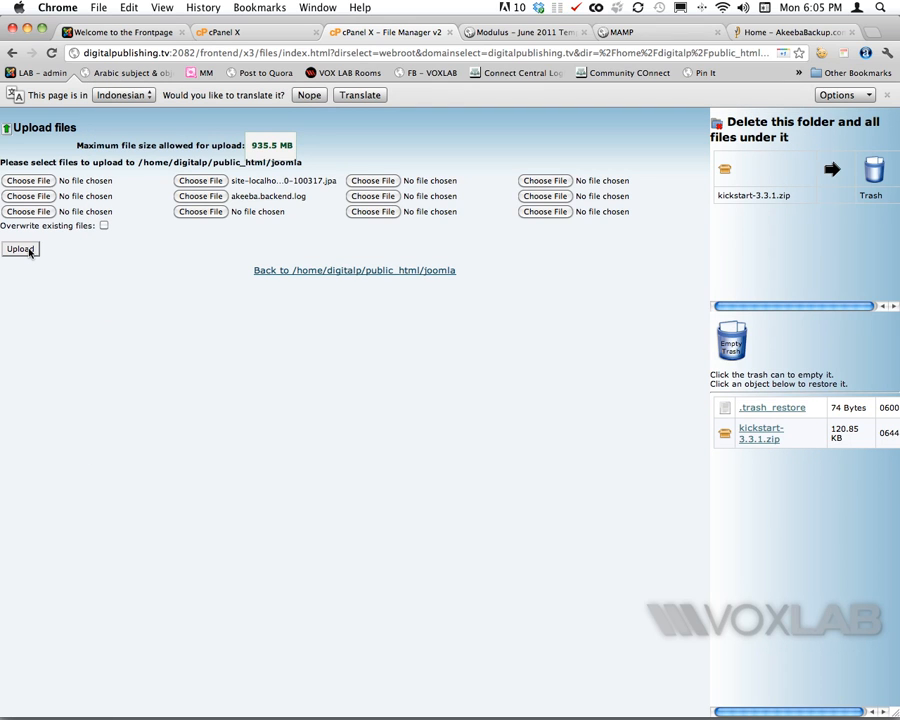
pyautogui.click(30, 252)
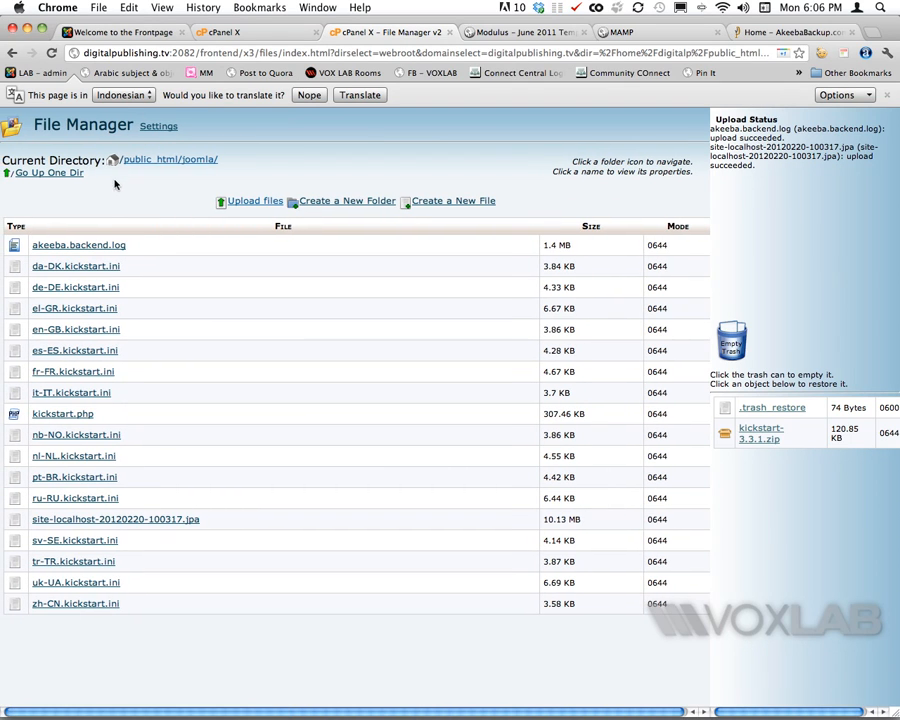
# - Go to digitalpublishing.tv/joomla/kickstart.php in the live site's browser tab
pyautogui.click(63, 420)
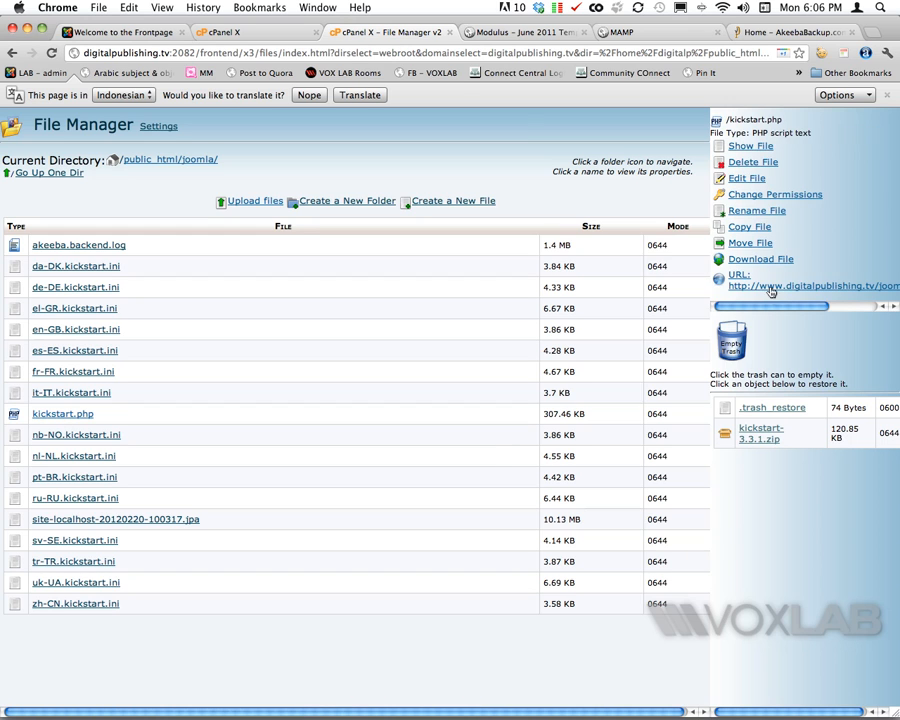
pyautogui.click(140, 33)
pyautogui.click(197, 54)
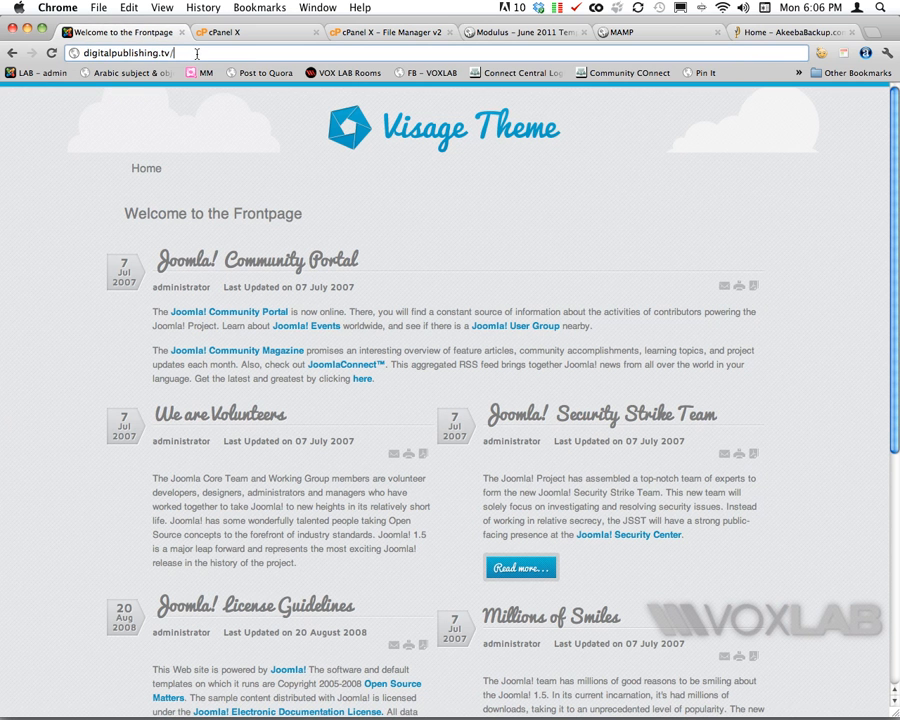
pyautogui.write('jooml')
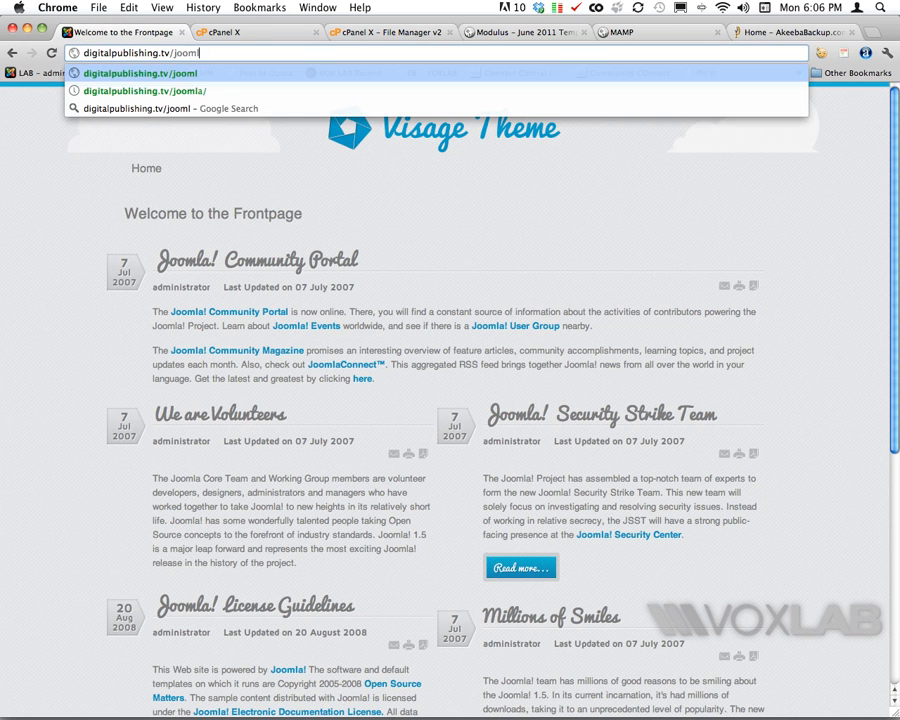
pyautogui.write('a')
pyautogui.write('/')
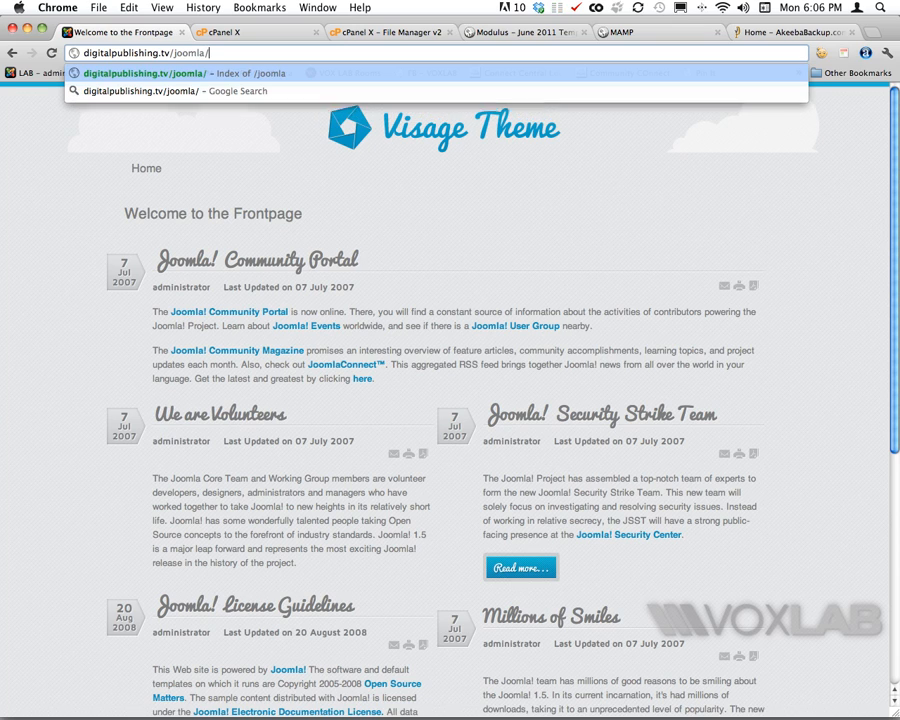
pyautogui.write('kickstart.php')
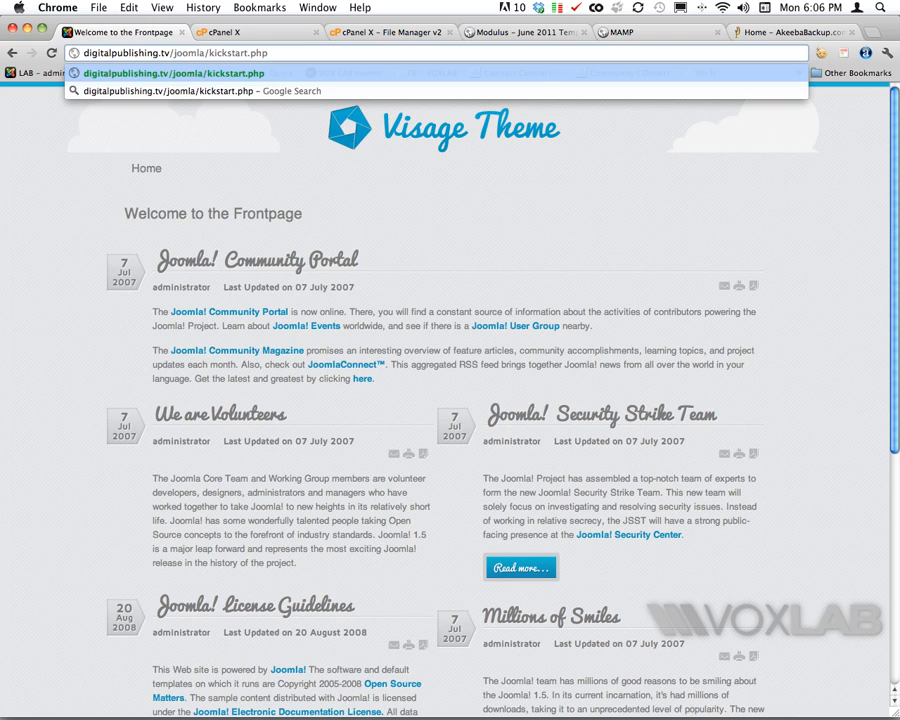
pyautogui.press('Return')
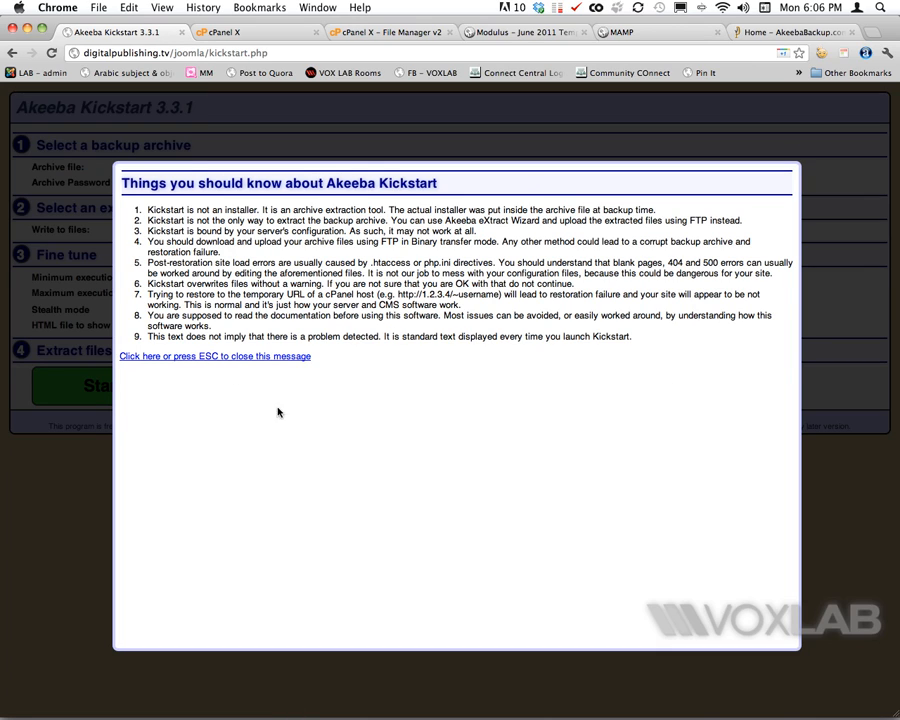
# - Dismiss the Kickstart notice, extract the backup archive, and launch the Akeeba Backup Installer
pyautogui.press('Escape')
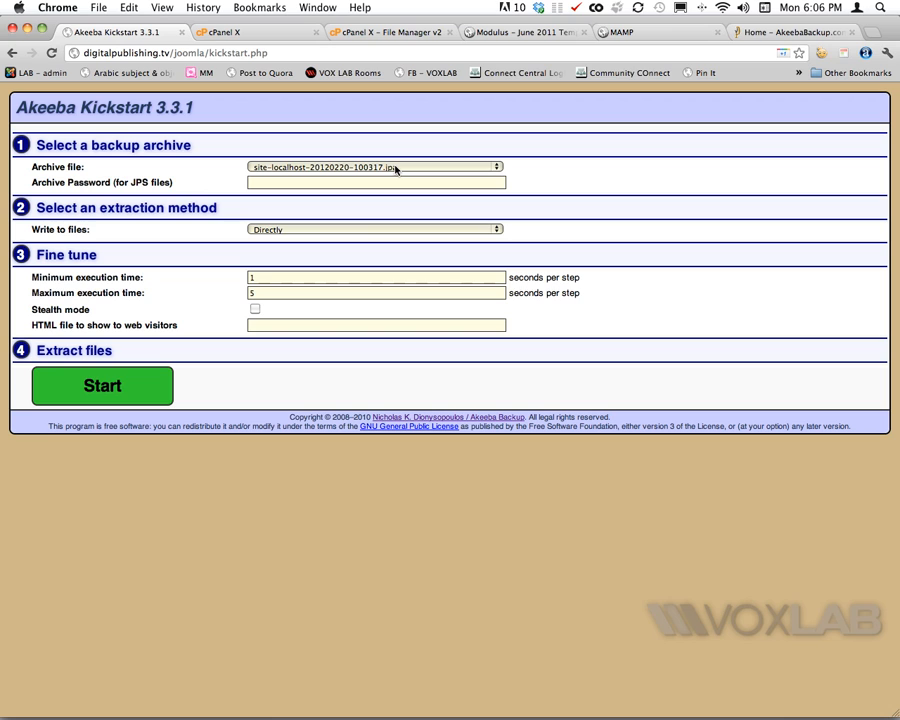
pyautogui.click(140, 390)
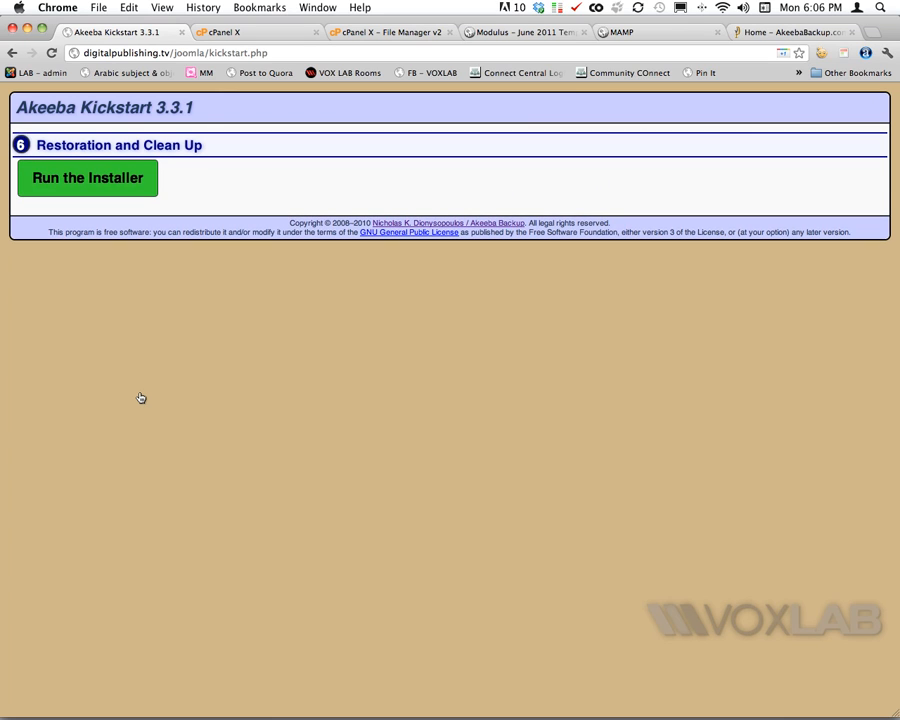
pyautogui.click(107, 188)
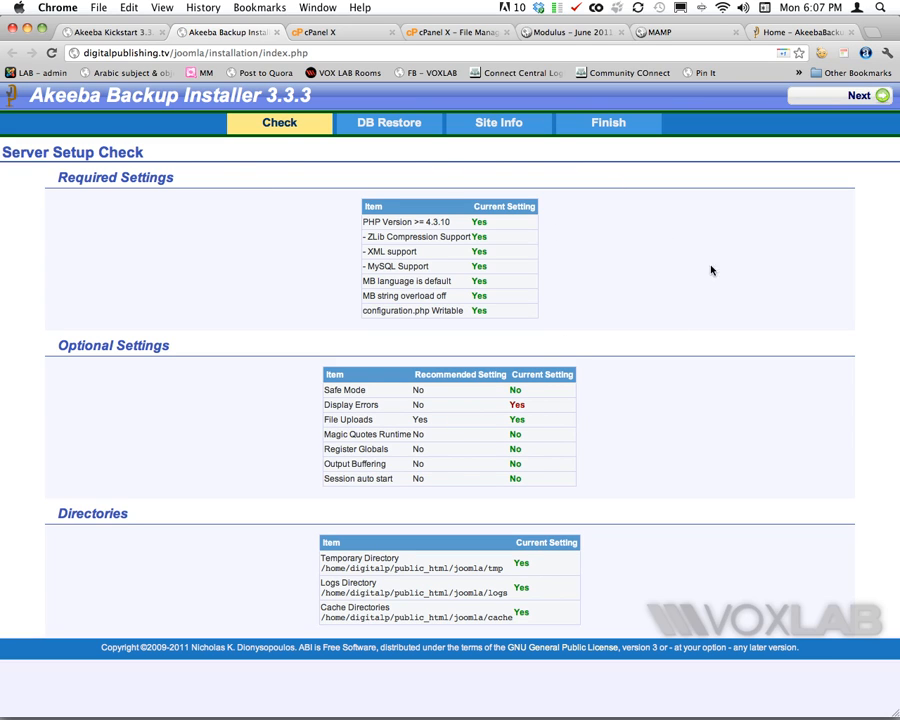
# - Advance the installer to the DB Restore step and return to the File Manager tab
pyautogui.click(820, 99)
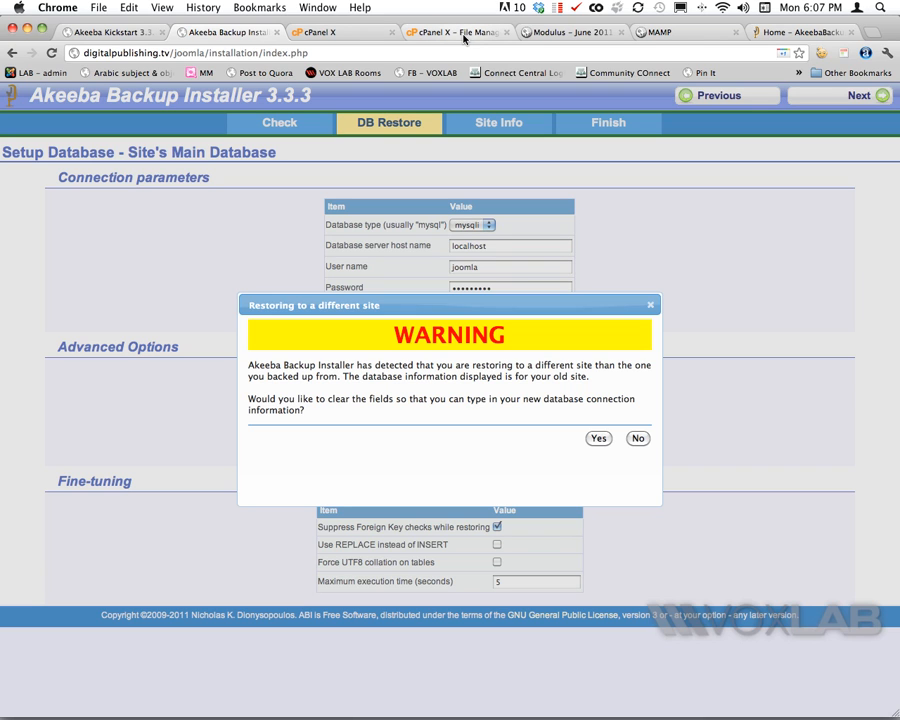
pyautogui.click(460, 33)
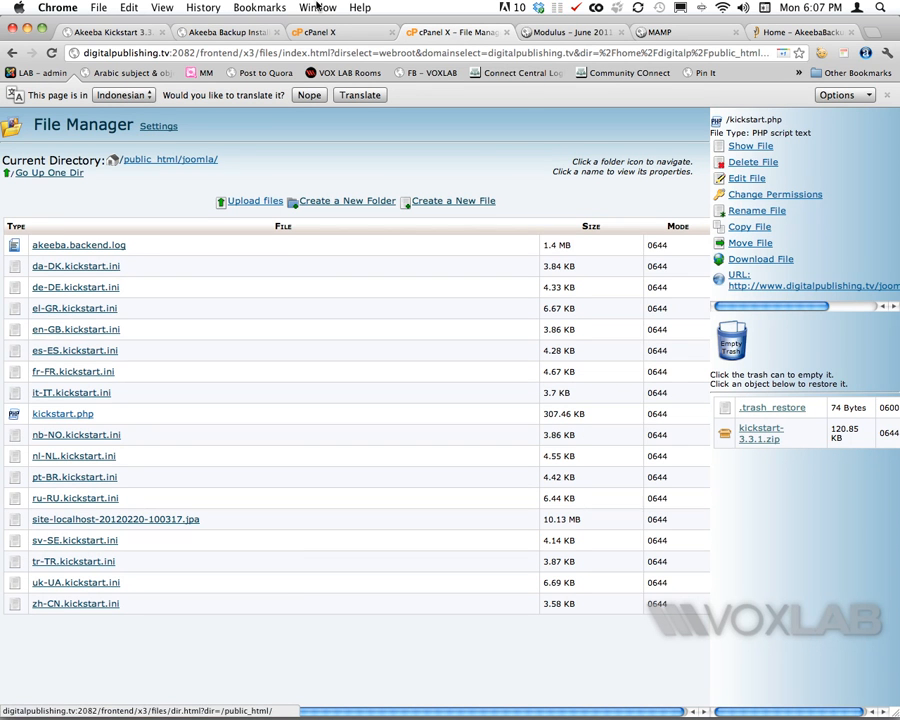
# - Create a MySQL database named digitalp_test from cPanel's MySQL Databases page
pyautogui.click(312, 32)
pyautogui.scroll(-5, 372, 303)
pyautogui.scroll(-3, 372, 303)
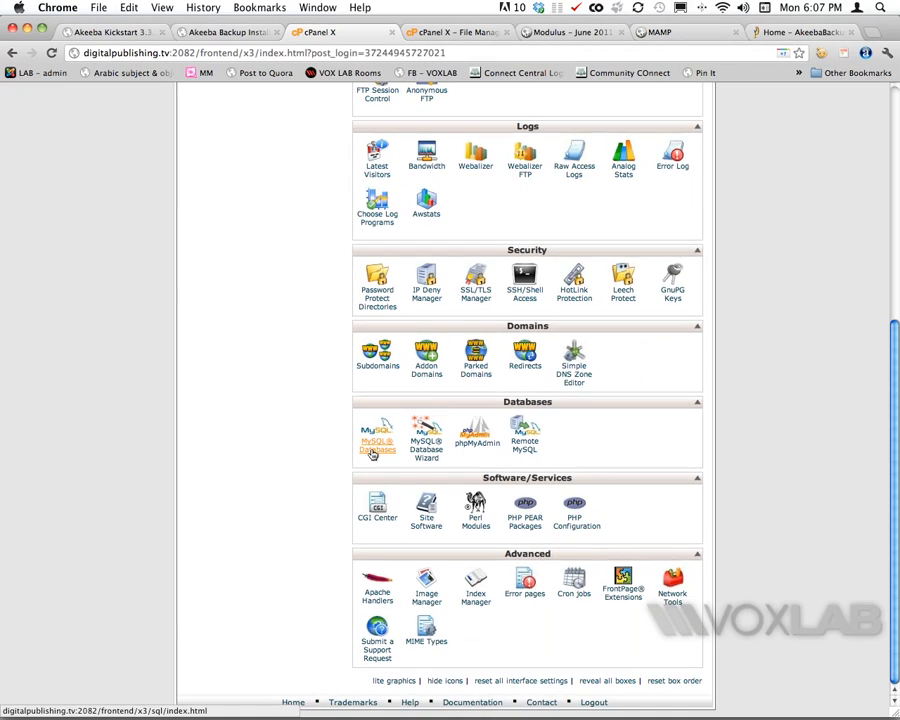
pyautogui.click(372, 458)
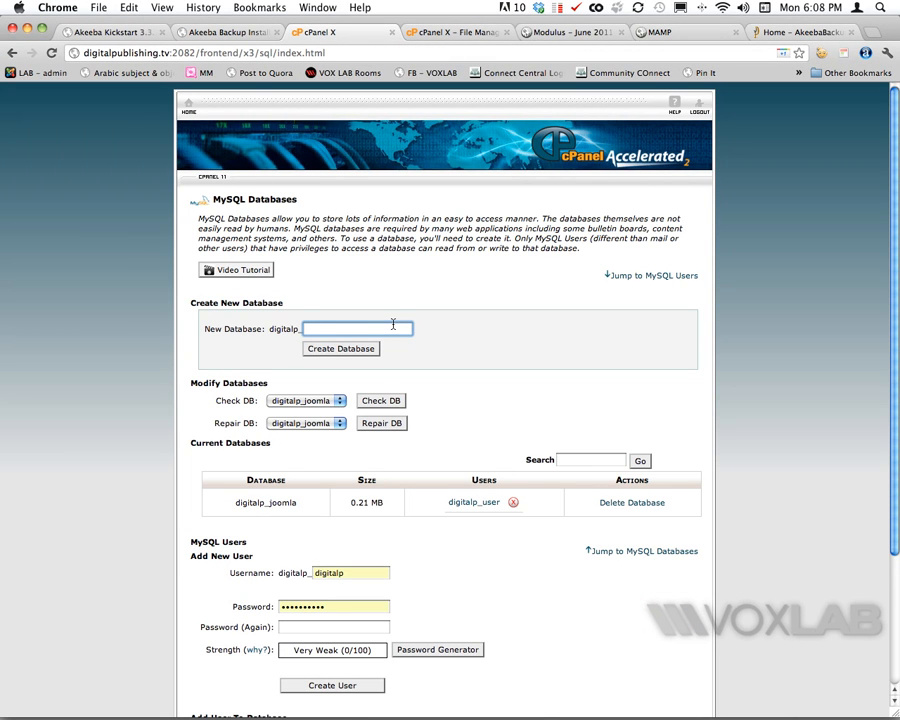
pyautogui.write('test')
pyautogui.click(321, 347)
# - Create MySQL user digitalp_test with a strong password entered in both password fields
pyautogui.click(434, 265)
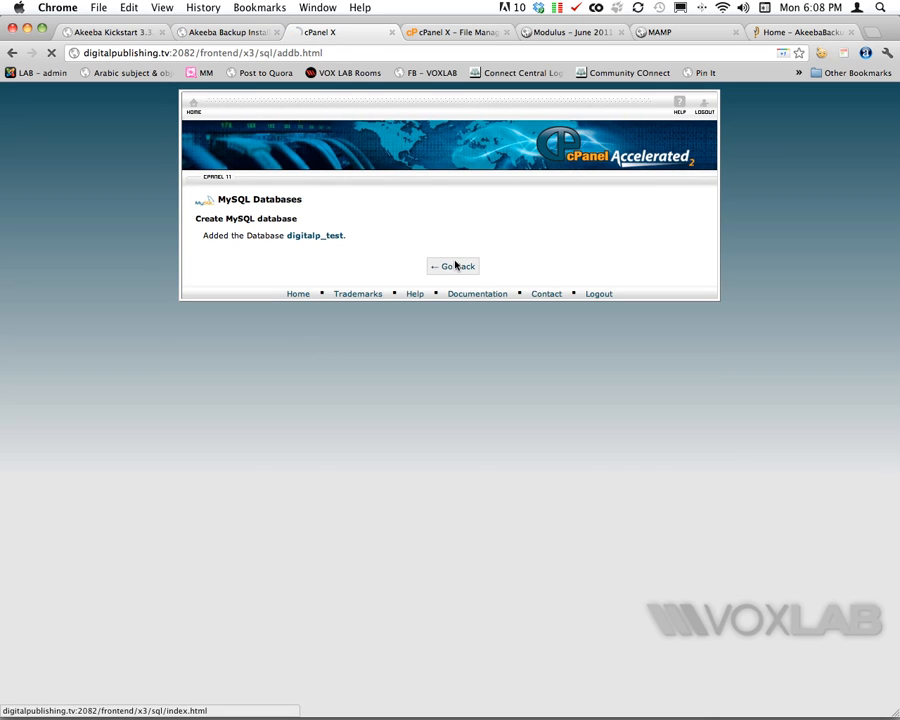
pyautogui.scroll(-3, 480, 430)
pyautogui.scroll(-1, 492, 455)
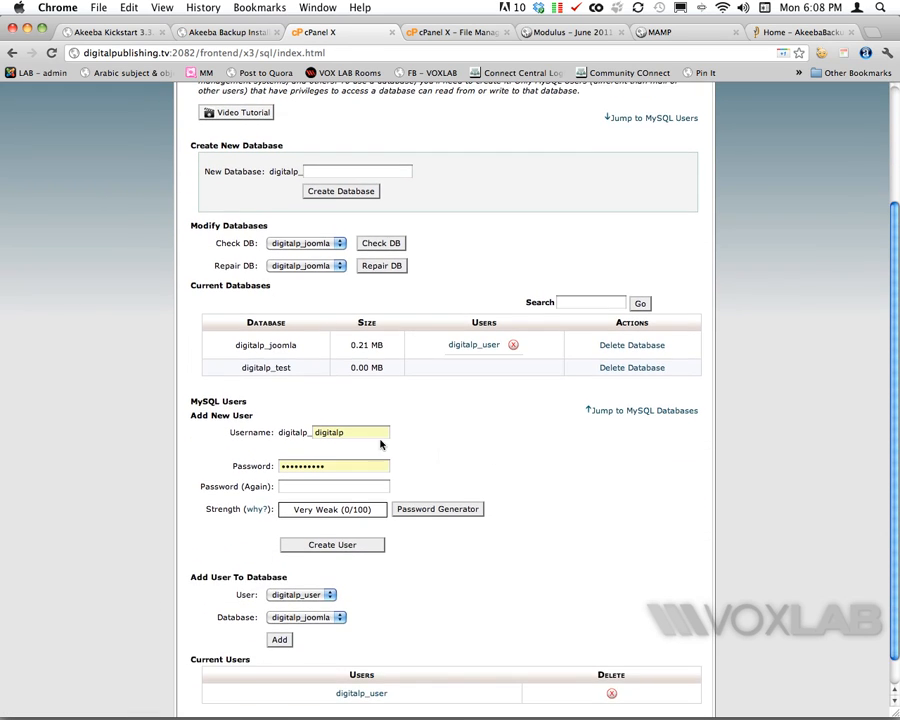
pyautogui.moveTo(345, 432); pyautogui.dragTo(287, 432)
pyautogui.write('test')
pyautogui.press('Tab')
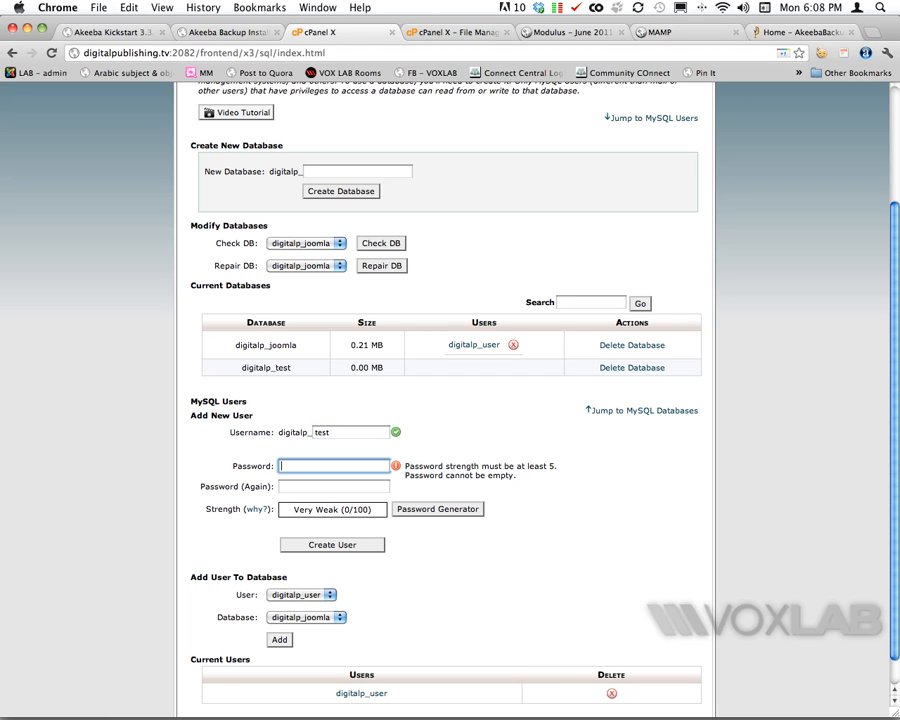
pyautogui.write('**********')
pyautogui.press('Tab')
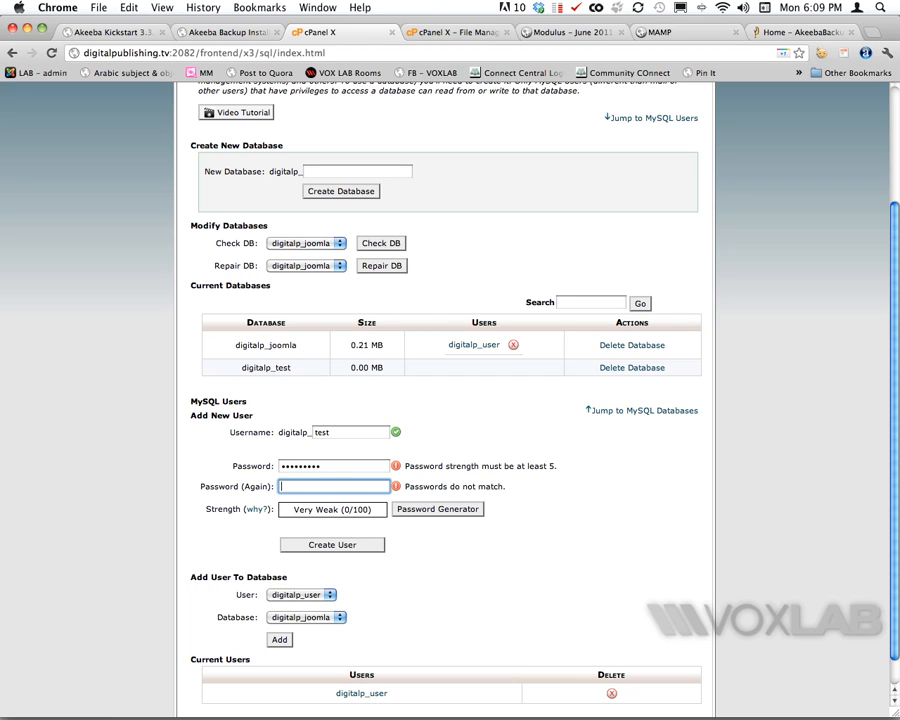
pyautogui.write('**********')
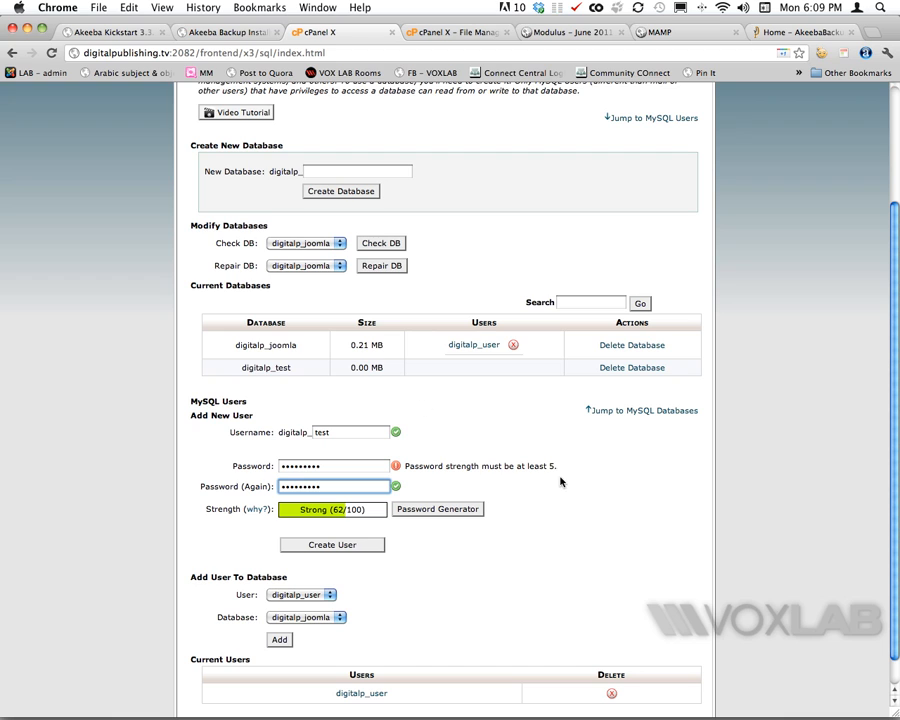
pyautogui.hotkey('shift', 'Tab')
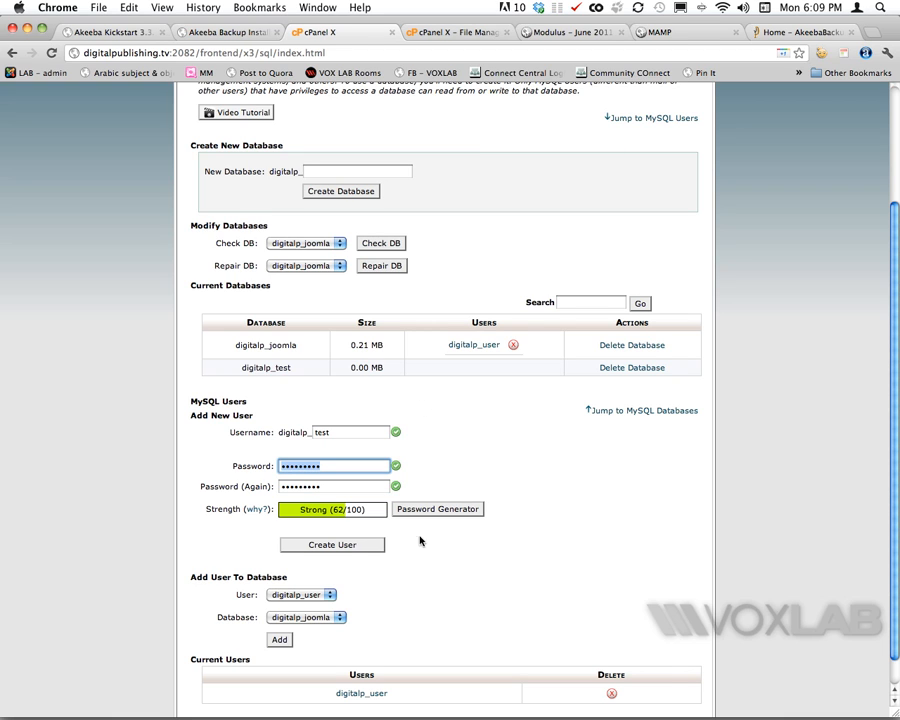
pyautogui.click(366, 545)
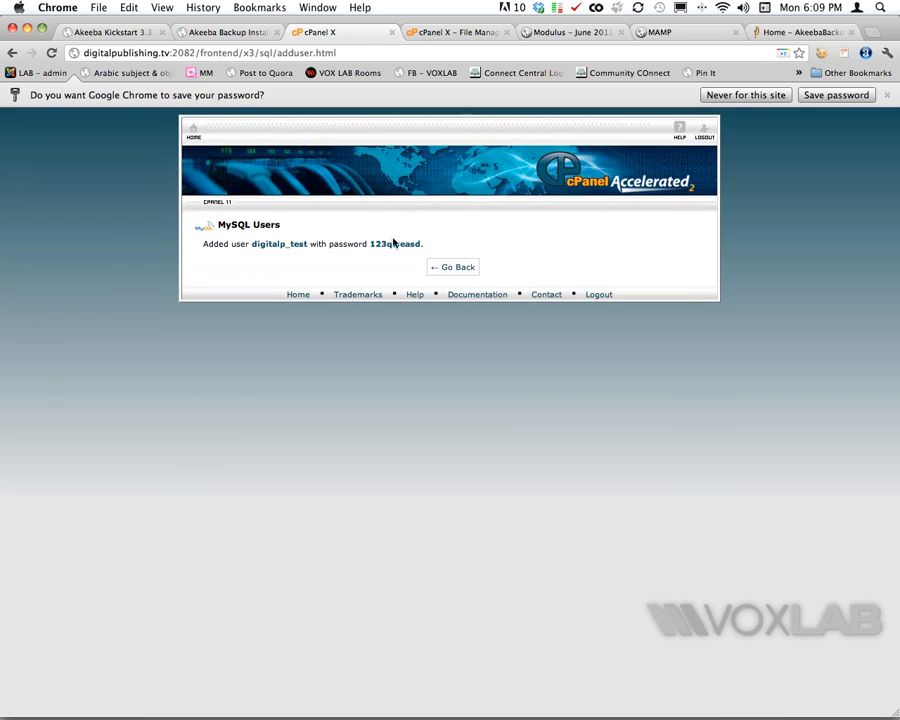
# - Add user digitalp_test to database digitalp_test with all privileges
pyautogui.click(455, 269)
pyautogui.scroll(-5, 490, 362)
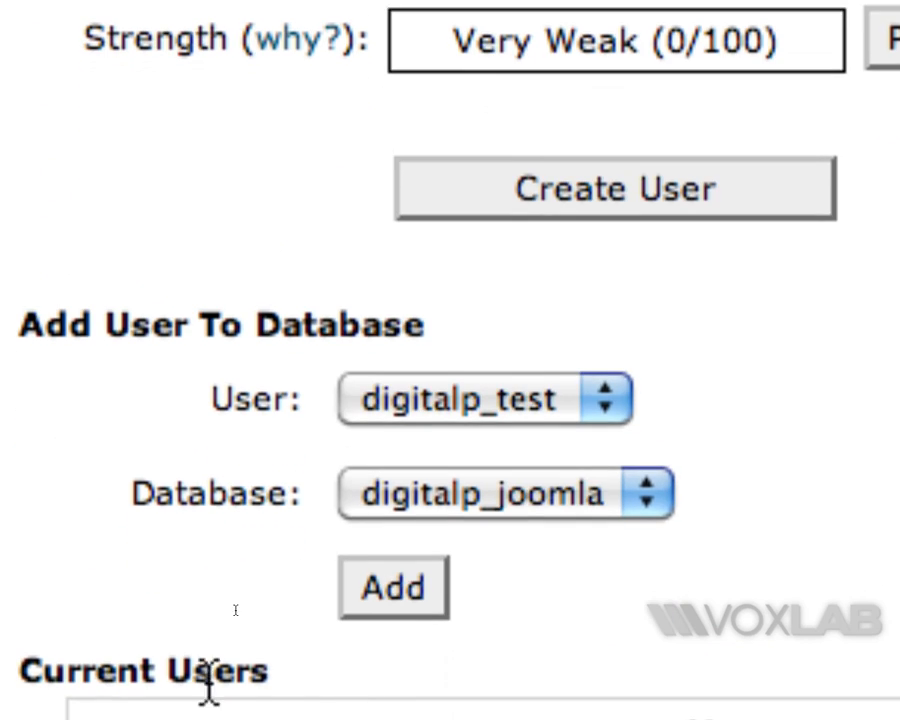
pyautogui.click(528, 635)
pyautogui.click(545, 540)
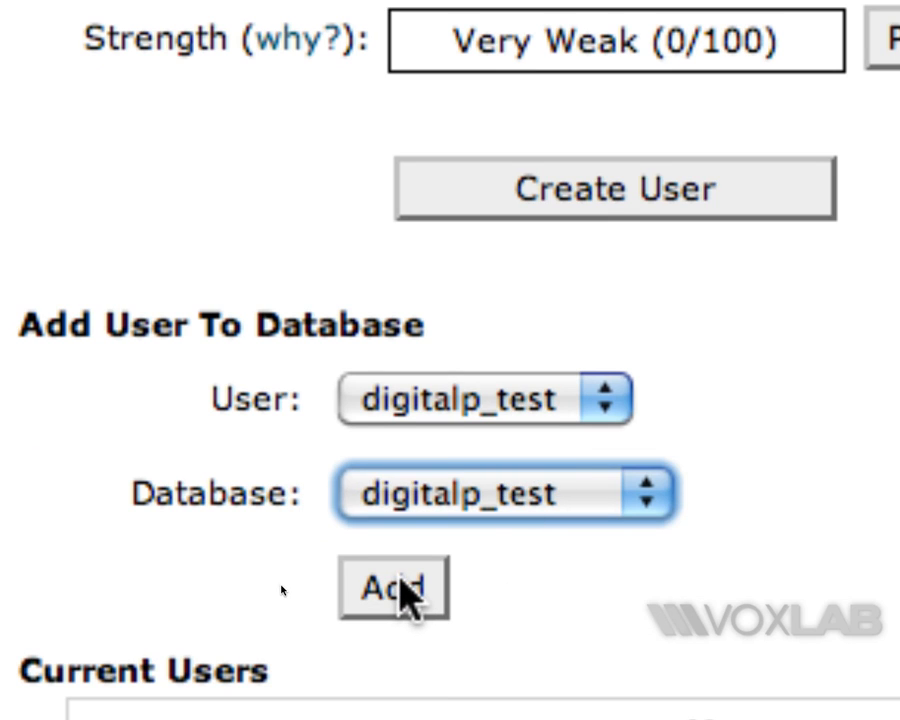
pyautogui.click(405, 590)
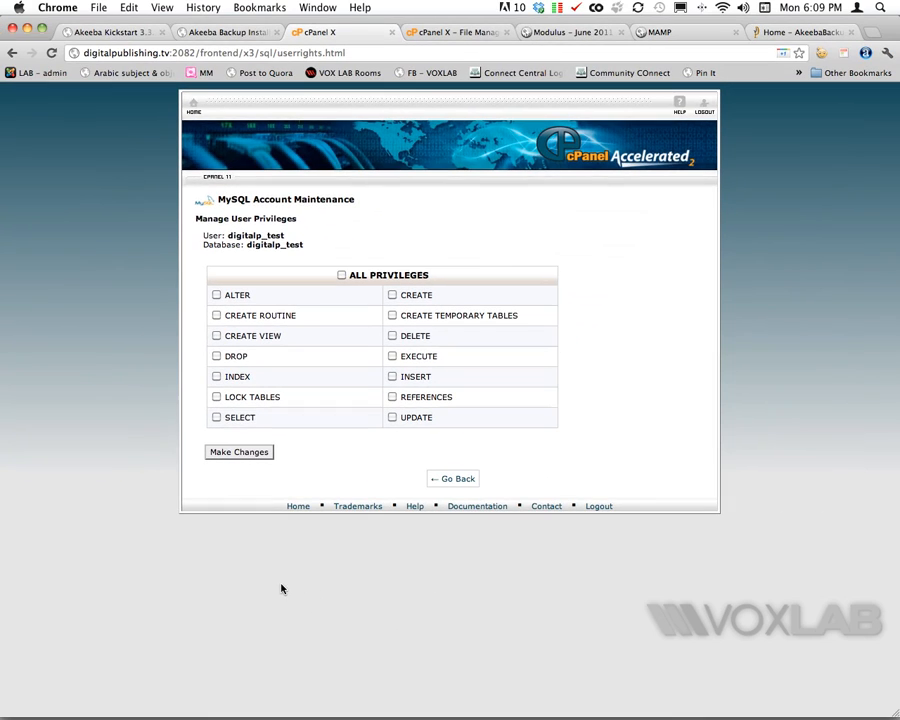
pyautogui.click(342, 276)
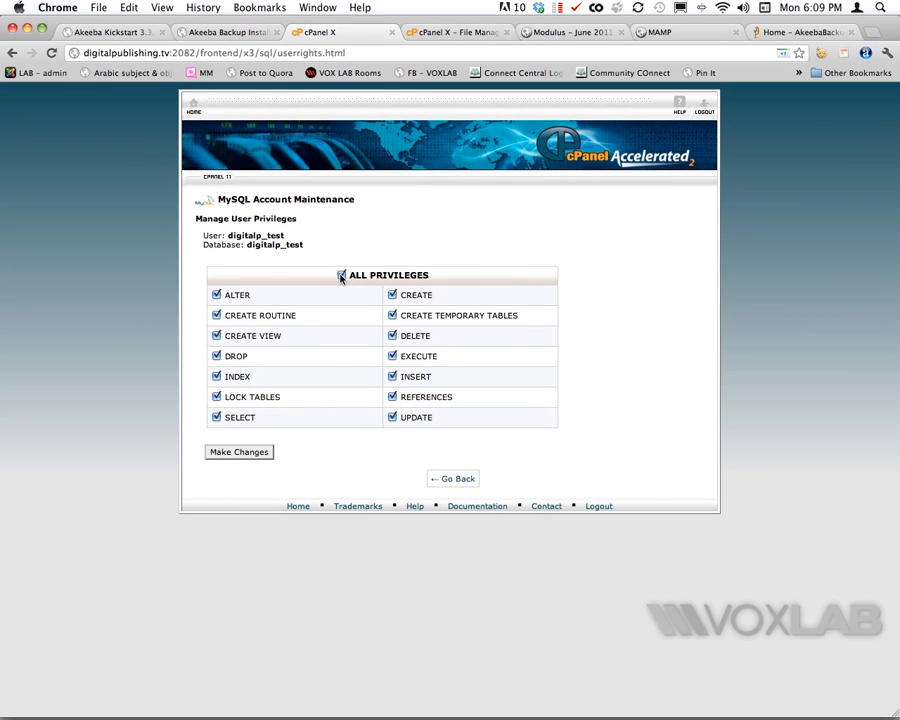
pyautogui.click(237, 454)
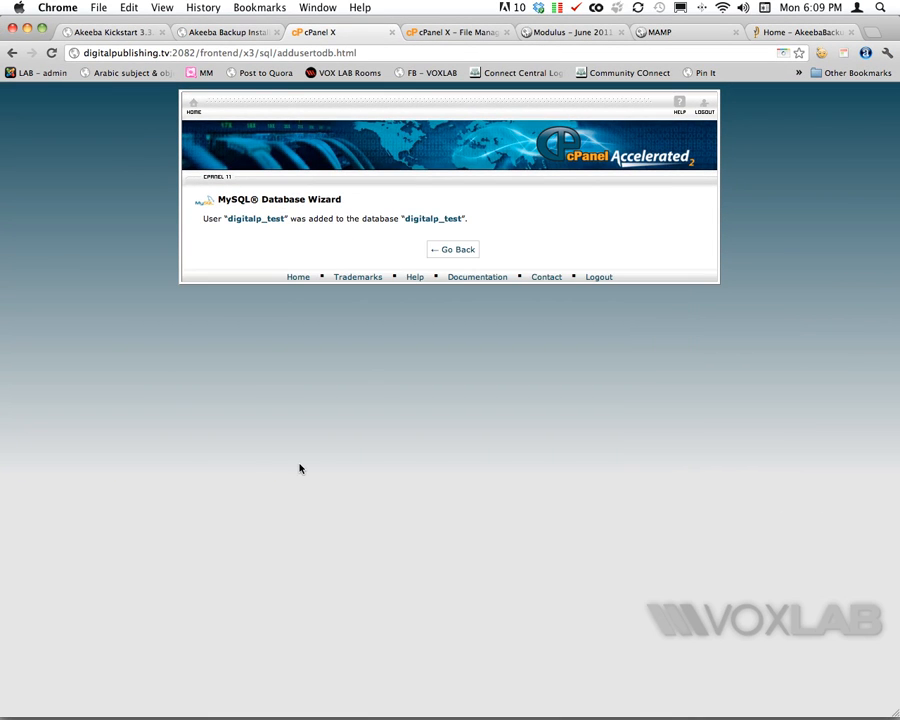
pyautogui.click(446, 250)
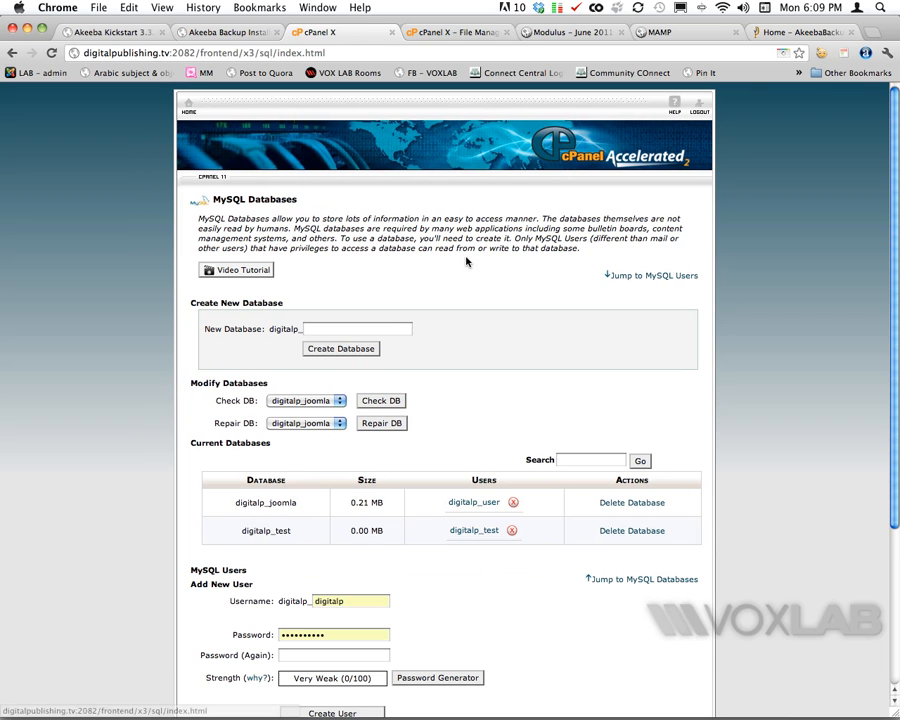
# - Clear the old database details in the installer, setting type mysql and host localhost
pyautogui.click(237, 31)
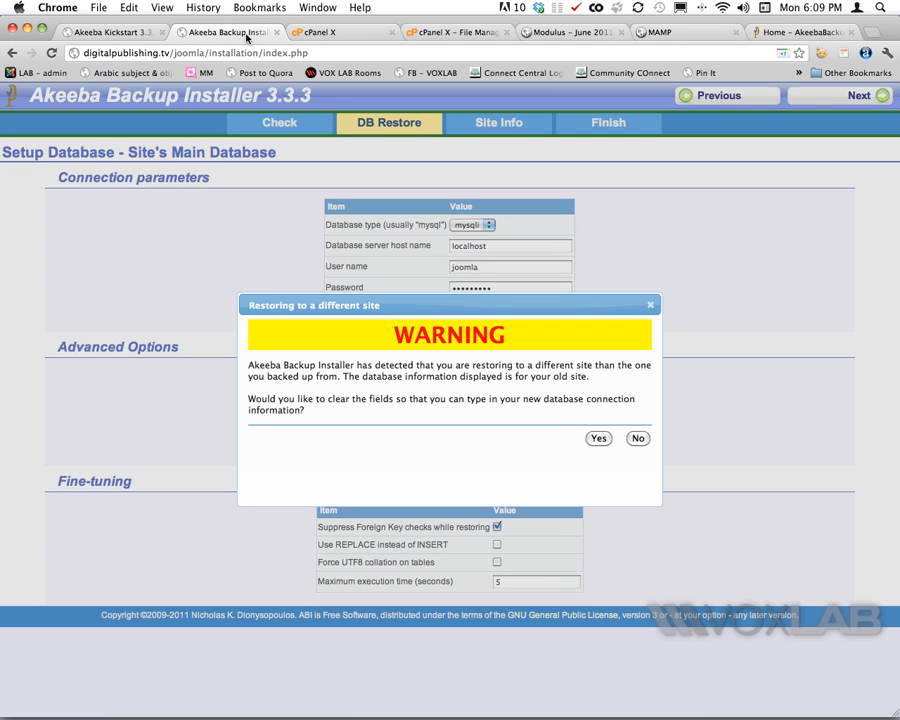
pyautogui.click(605, 443)
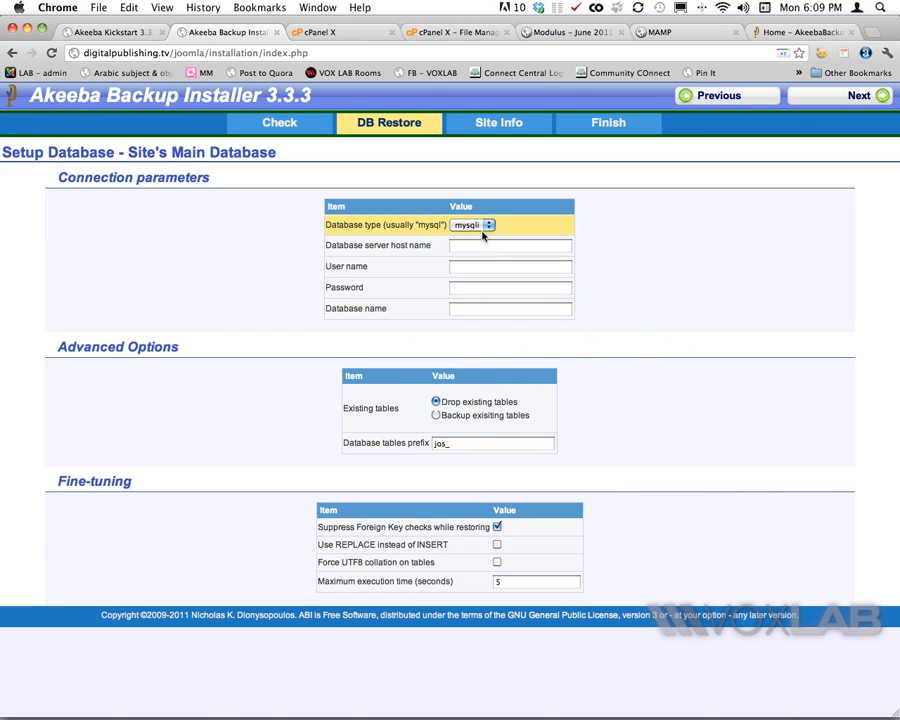
pyautogui.click(485, 225)
pyautogui.click(481, 214)
pyautogui.click(468, 244)
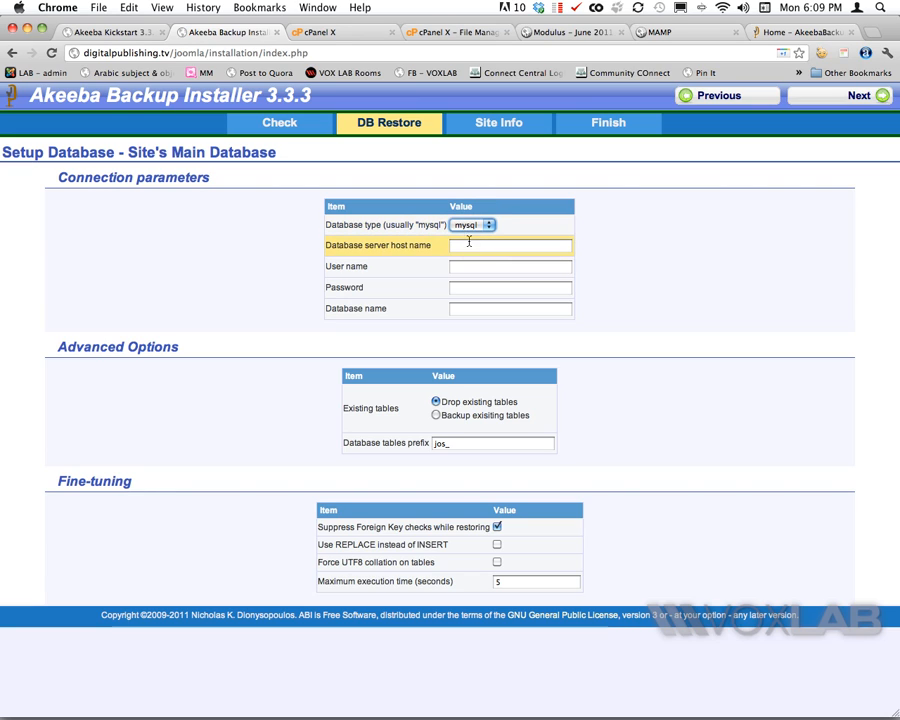
pyautogui.click(606, 332)
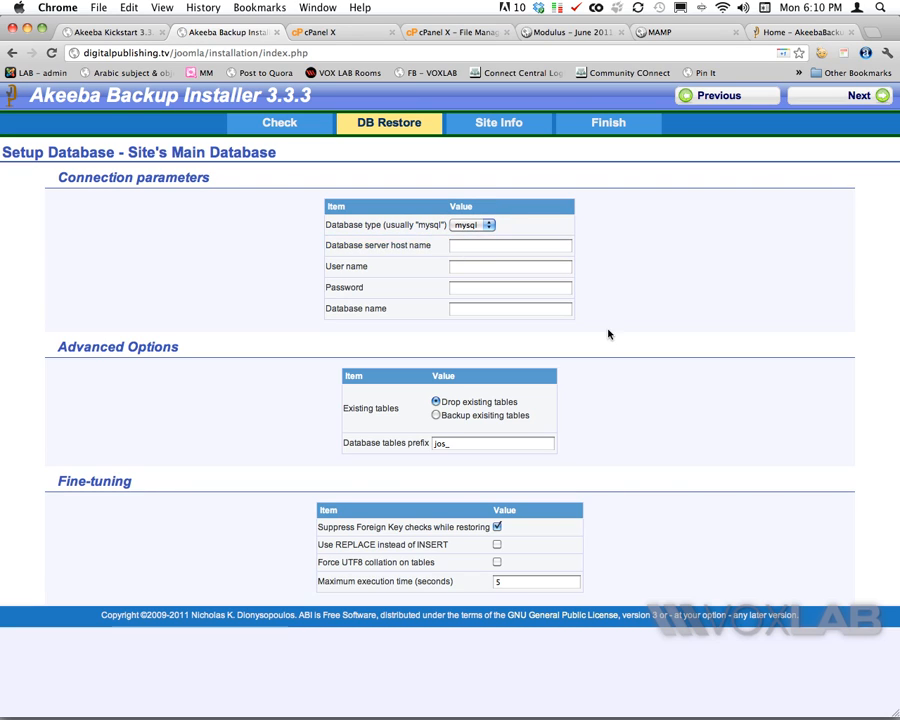
pyautogui.click(455, 247)
pyautogui.click(455, 248)
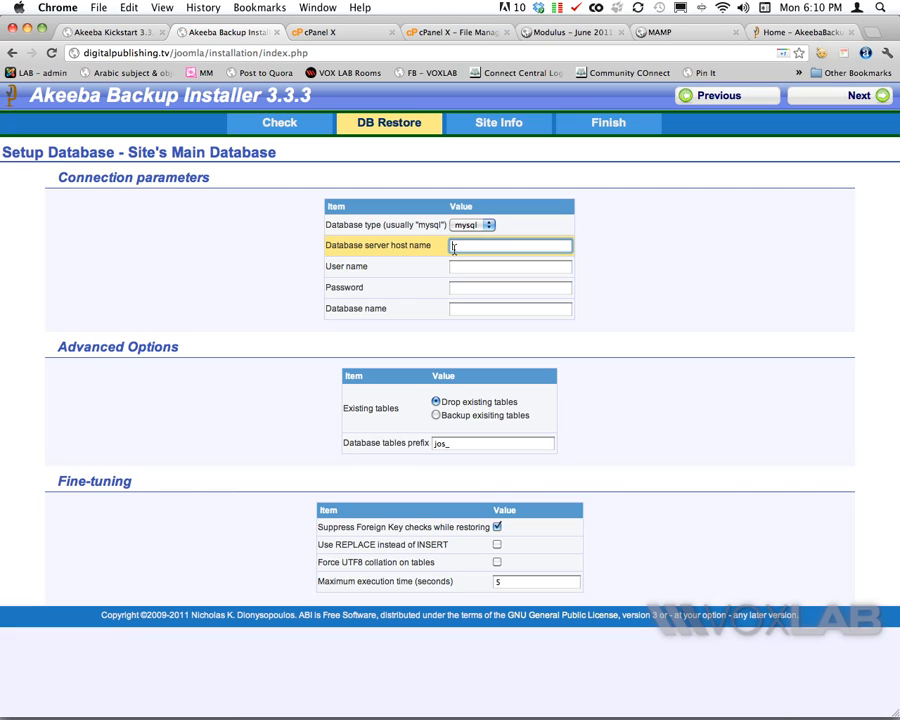
pyautogui.write('lo')
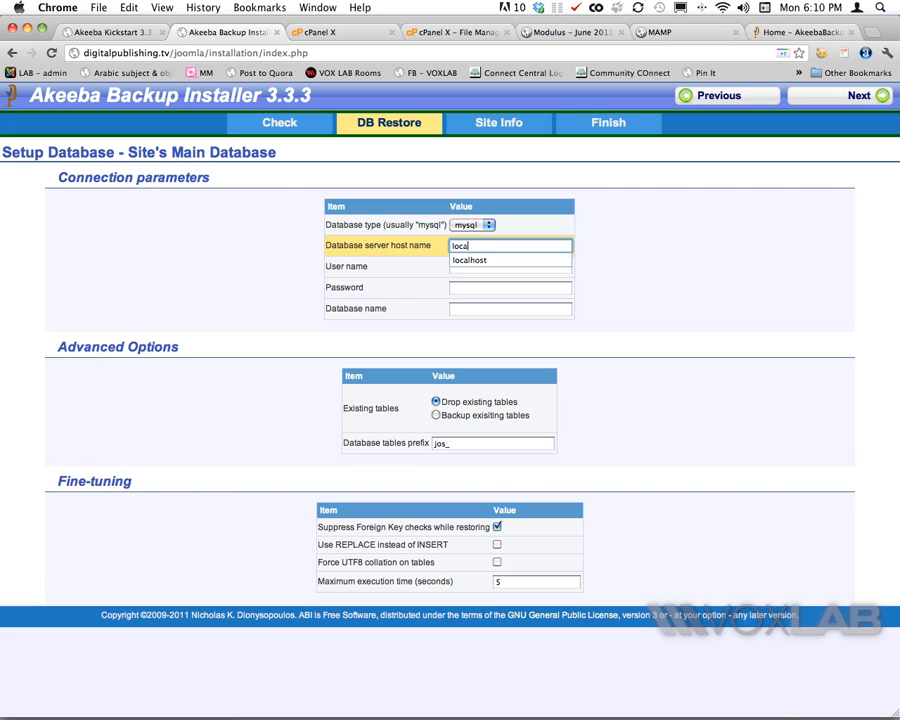
pyautogui.write('ca')
pyautogui.press('Down')
pyautogui.press('Tab')
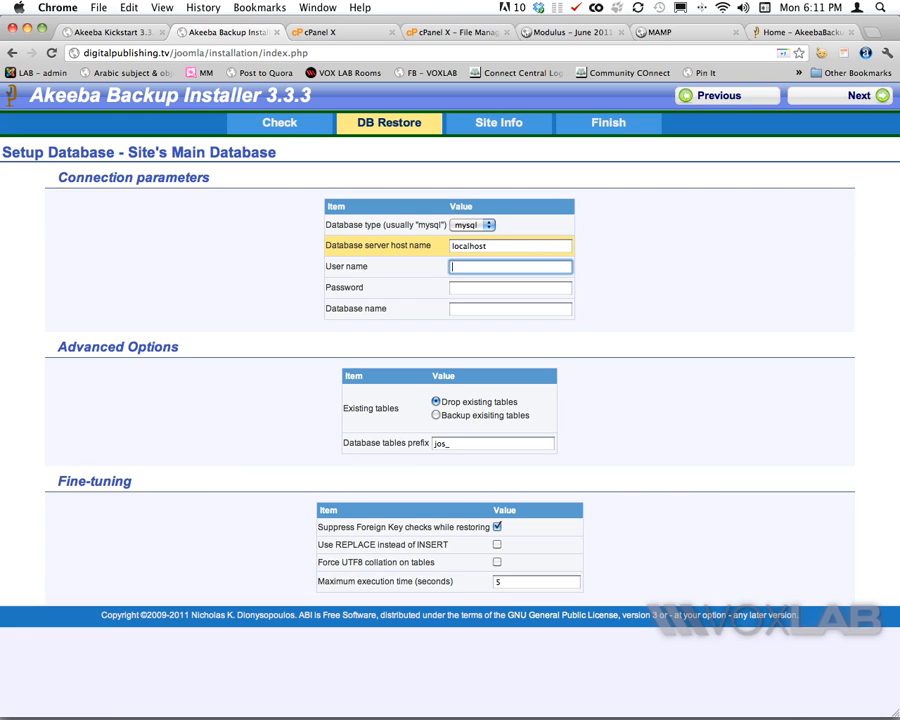
# - Enter user digitalp_test and database name digitalp_test, then start the database restore
pyautogui.write('test')
pyautogui.click(343, 35)
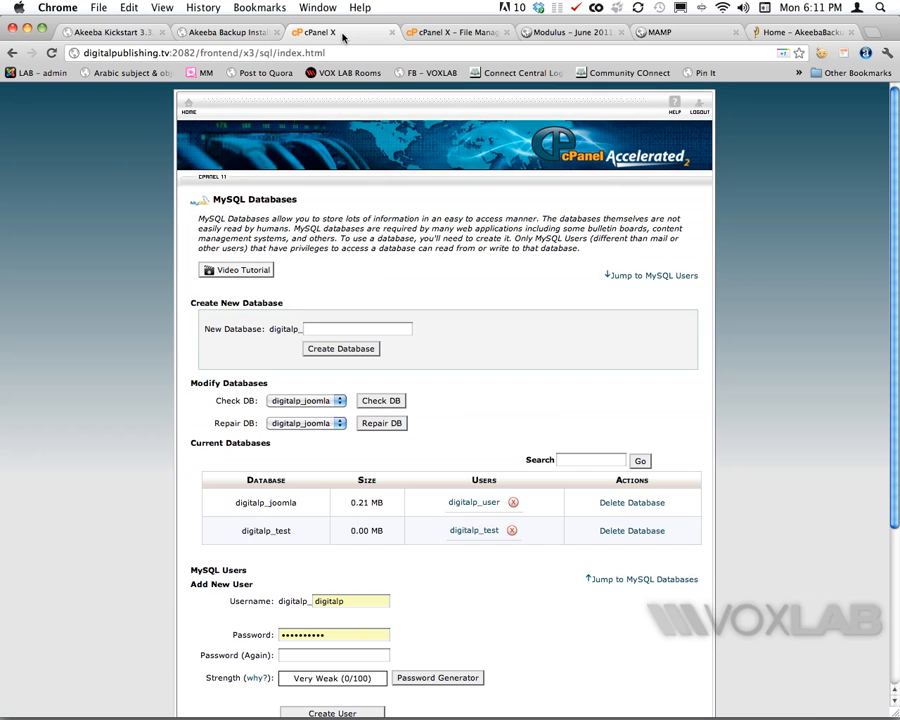
pyautogui.scroll(-1, 470, 270)
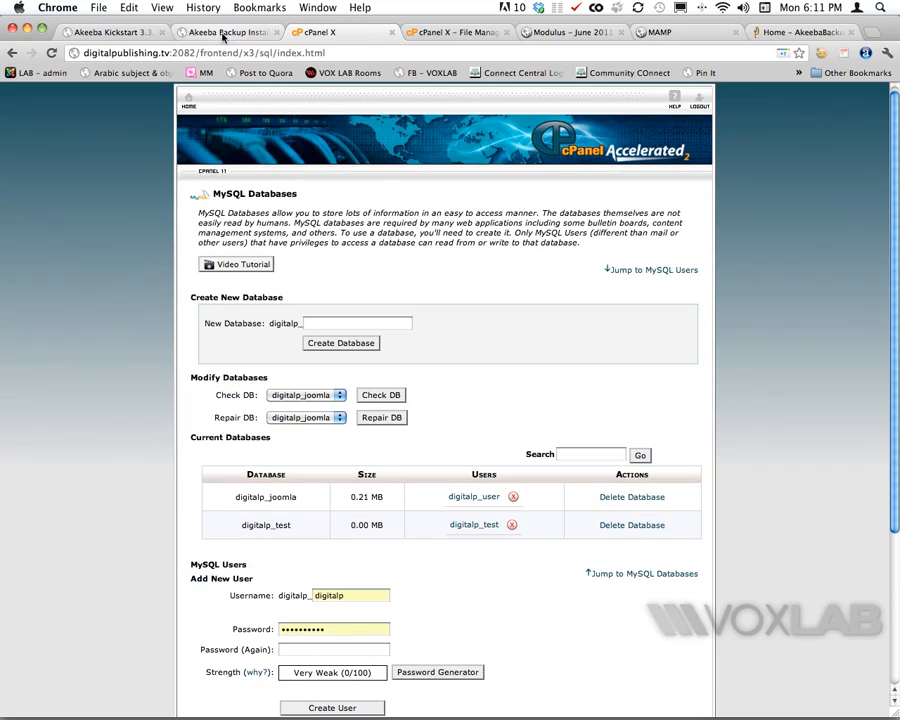
pyautogui.click(240, 32)
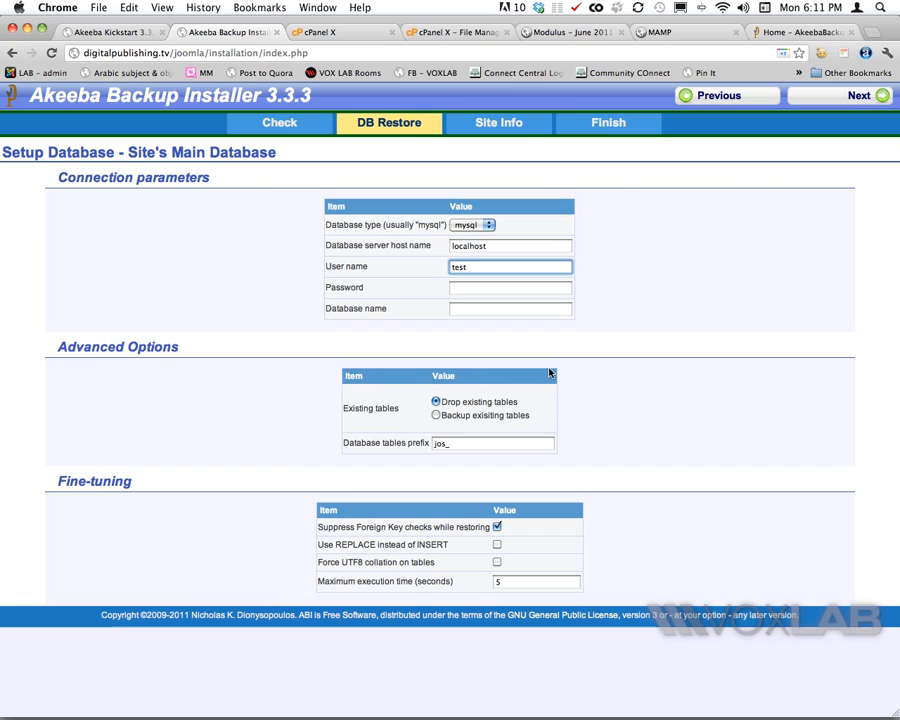
pyautogui.write('digital')
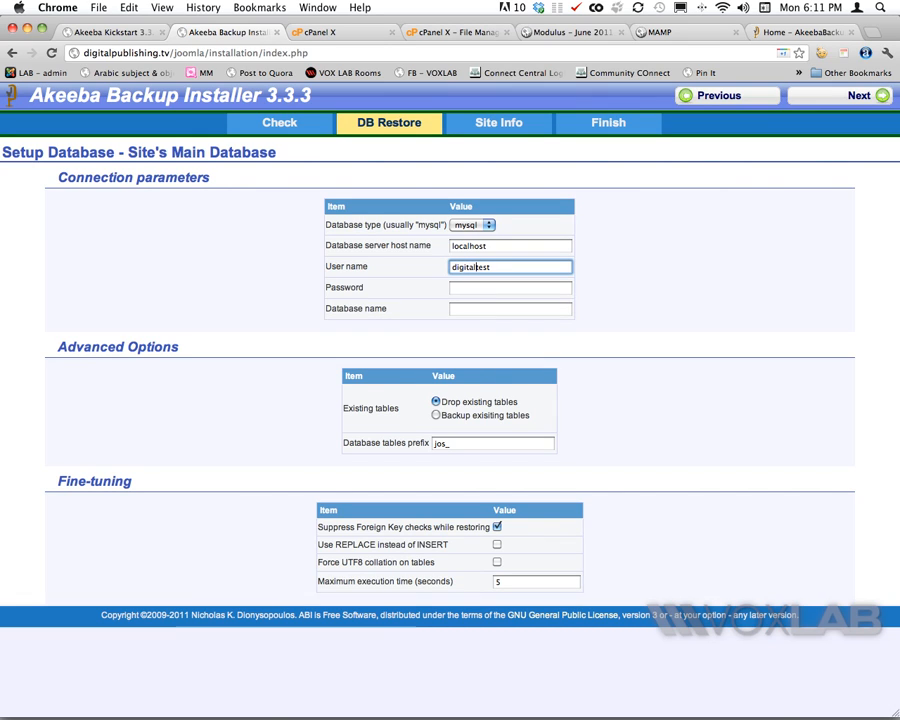
pyautogui.write('p')
pyautogui.click(491, 291)
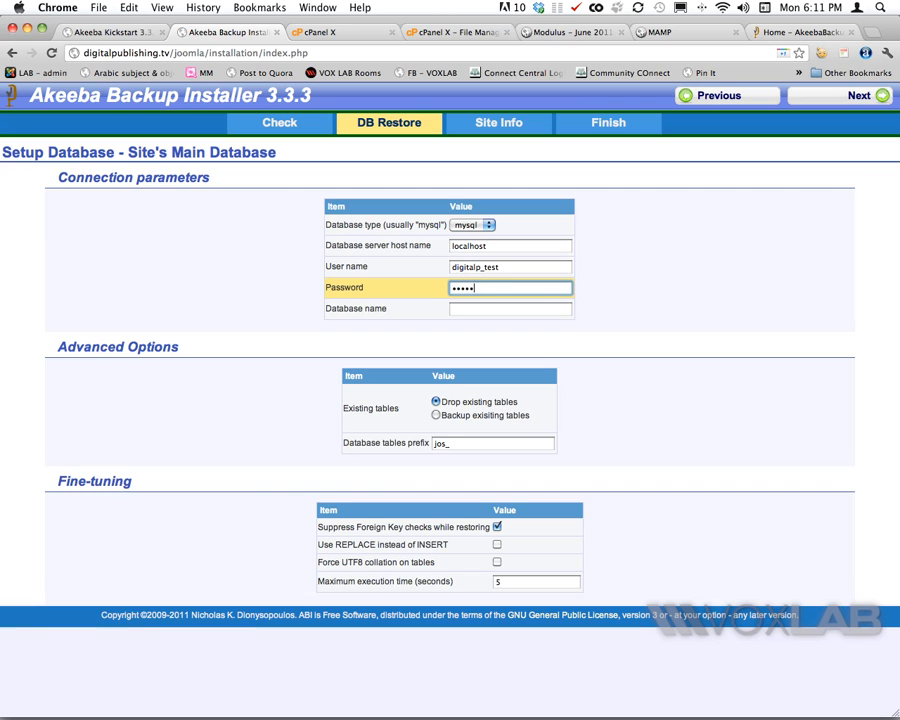
pyautogui.doubleClick(512, 267)
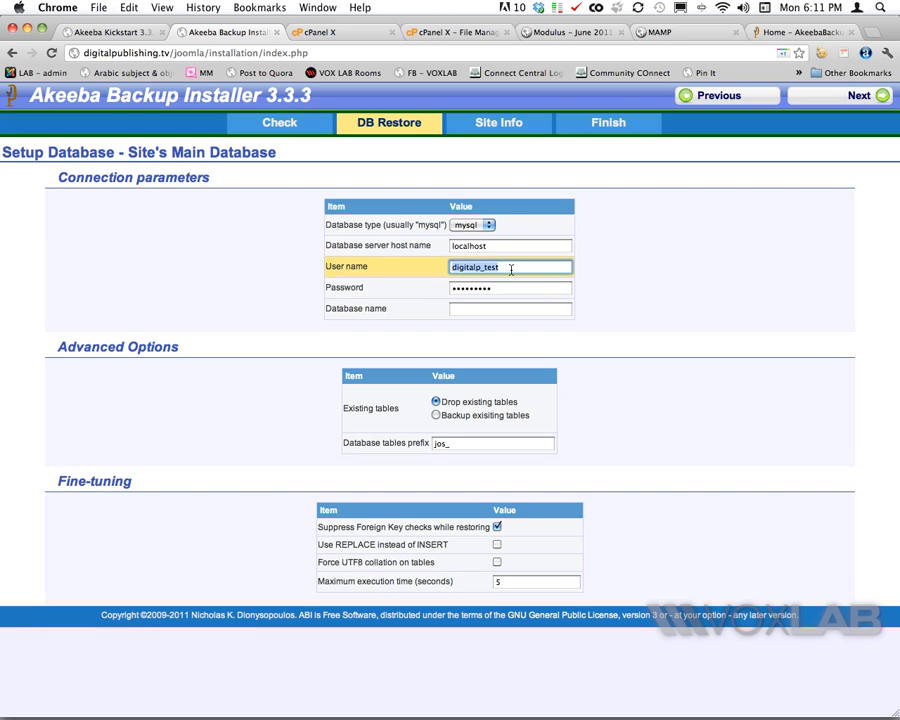
pyautogui.press('super+c')
pyautogui.click(492, 307)
pyautogui.press('super+v')
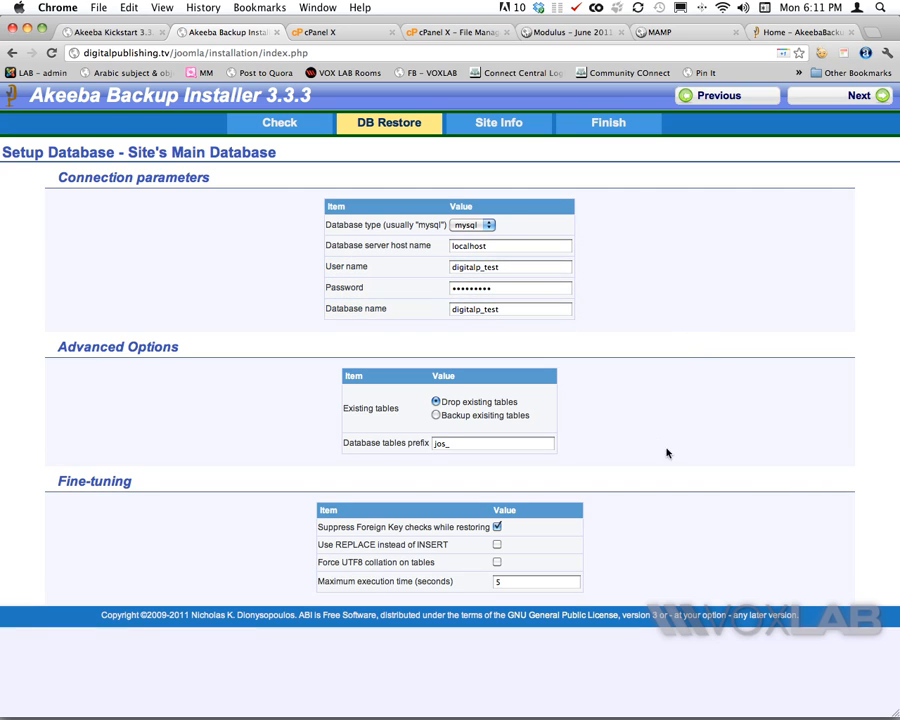
pyautogui.click(843, 99)
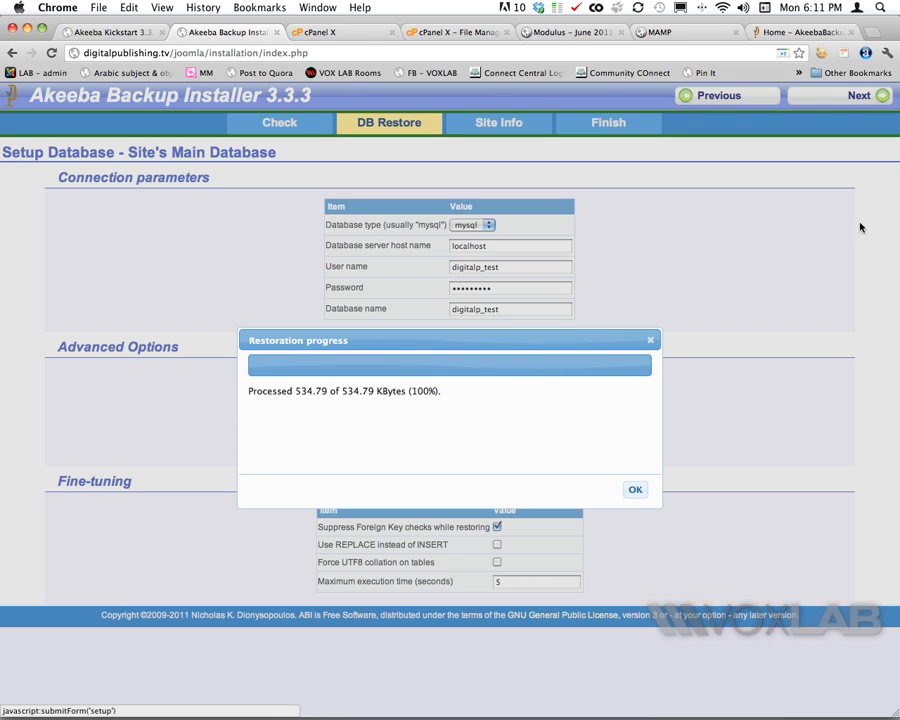
# - Dismiss the 100% restore dialog and review the Site Setup page showing site name Test Joomla
pyautogui.click(635, 490)
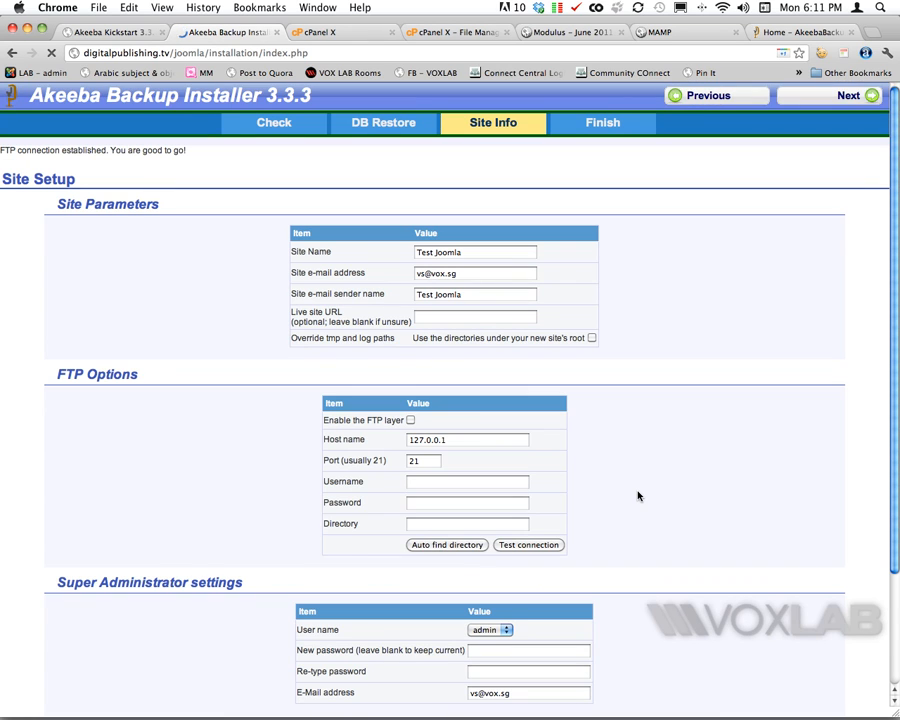
pyautogui.scroll(-3, 600, 350)
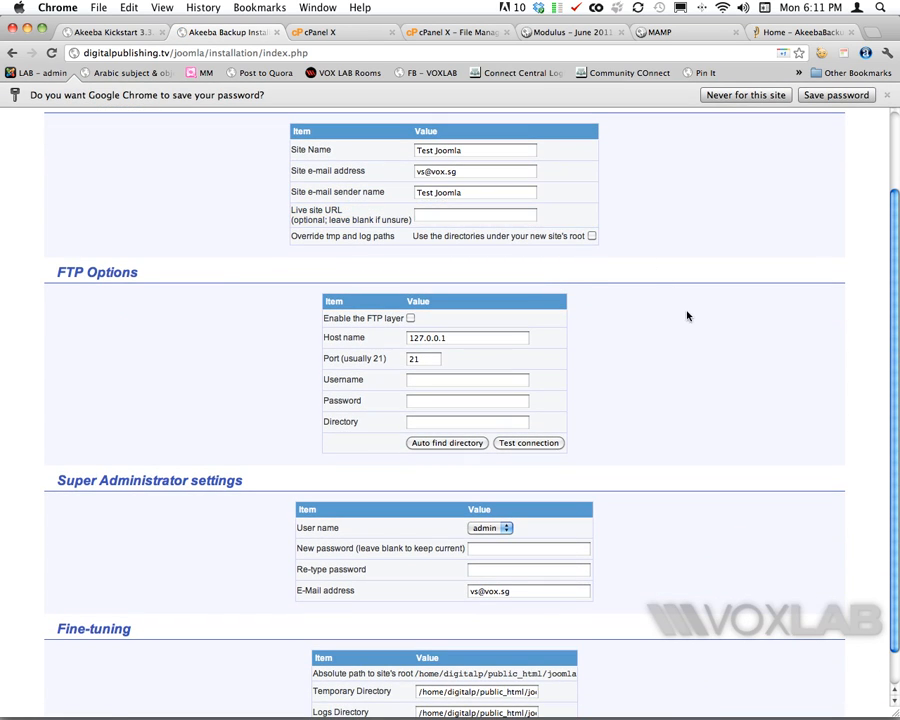
pyautogui.scroll(3, 690, 316)
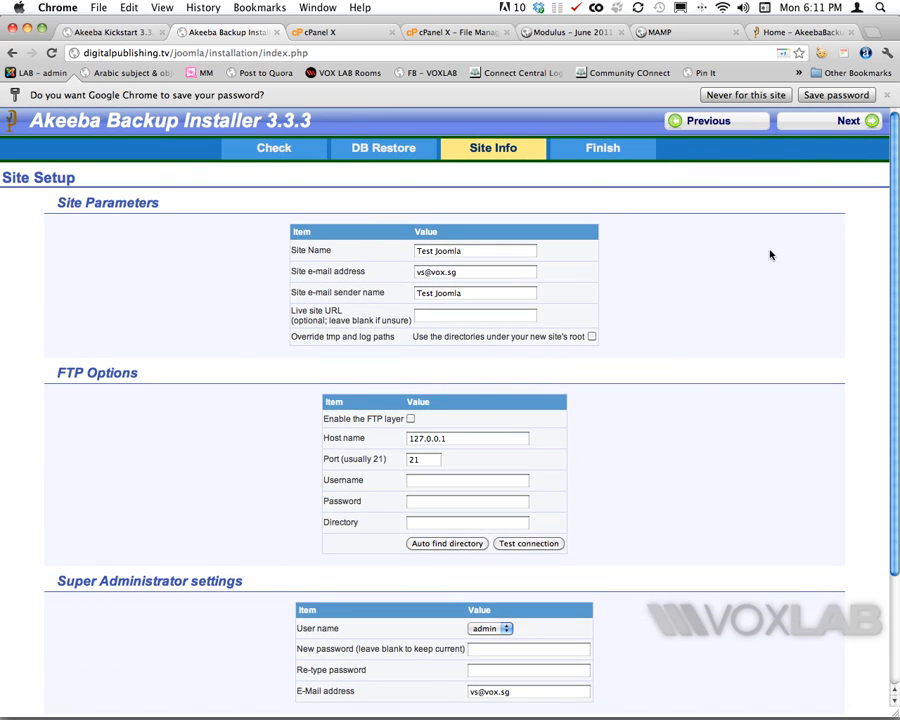
# - Finish the Akeeba installer and delete its installation directory
pyautogui.click(816, 124)
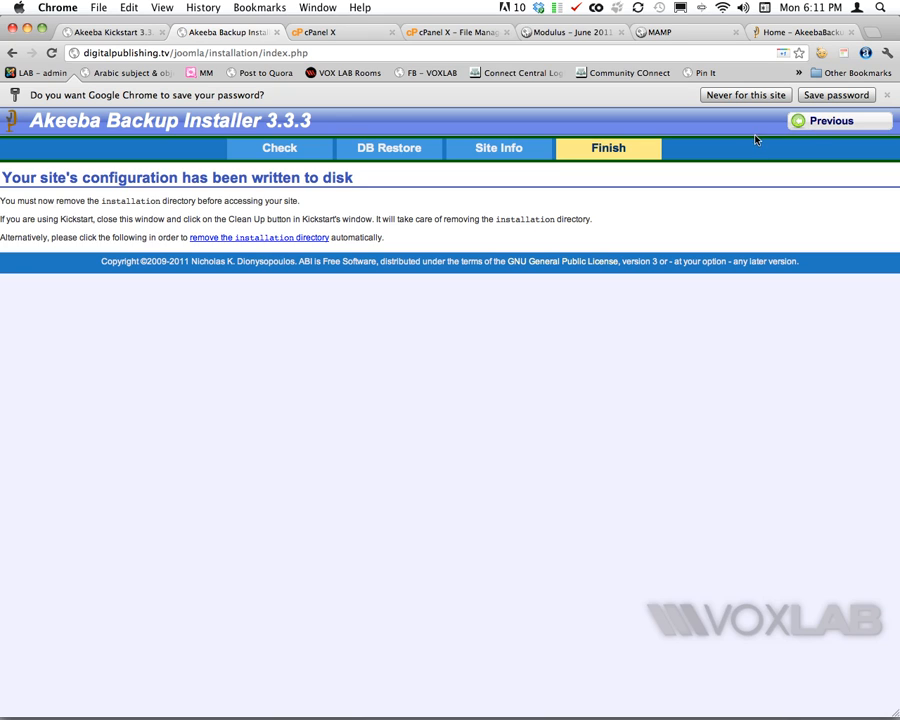
pyautogui.click(288, 239)
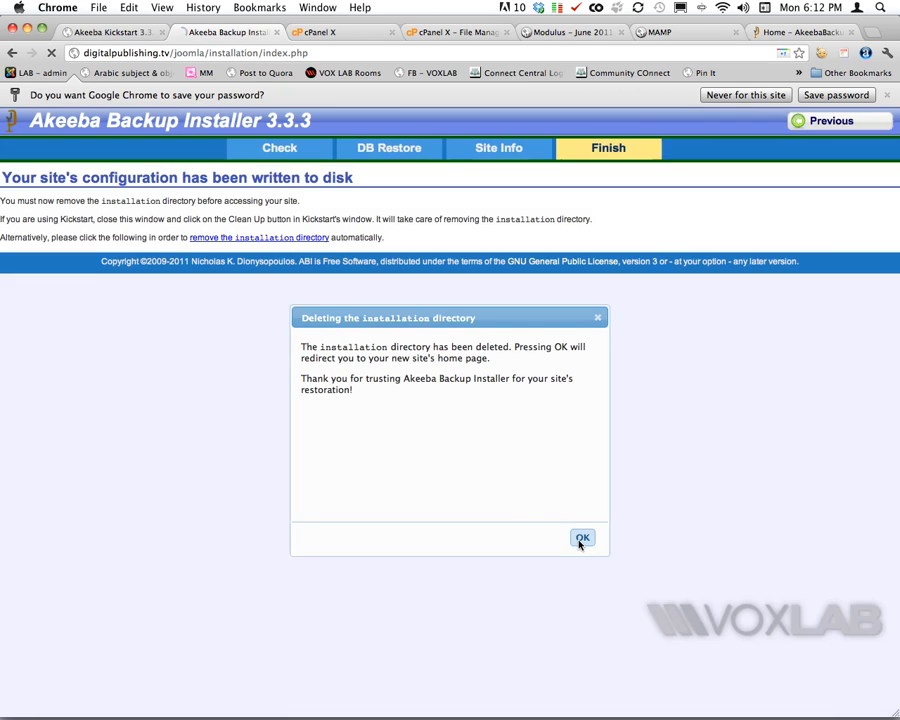
pyautogui.click(581, 538)
# - Run Kickstart's clean-up of leftover restore files and open the restored site's front-end
pyautogui.click(115, 33)
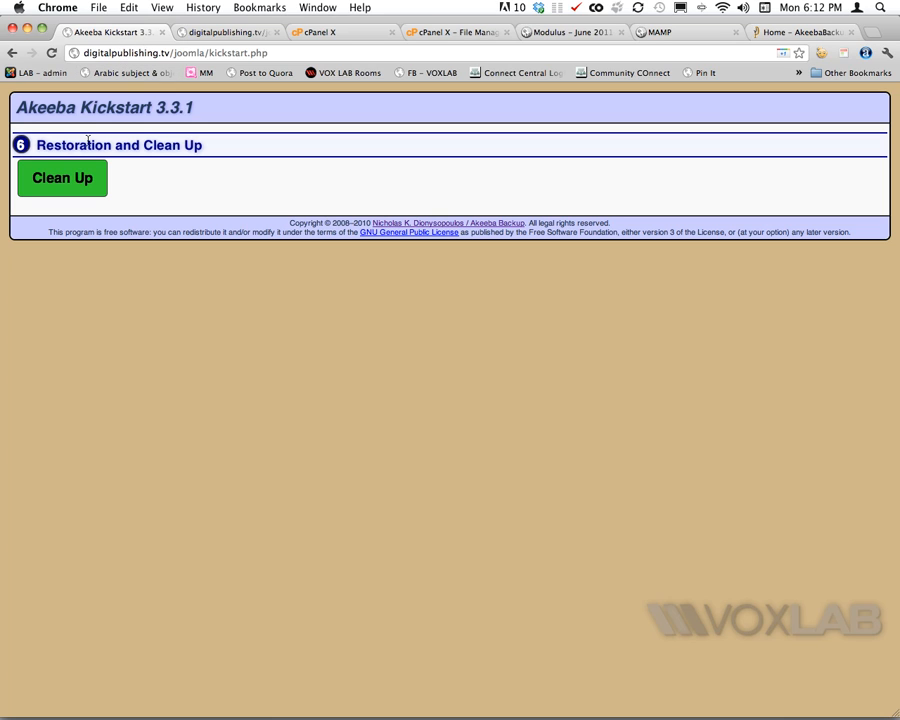
pyautogui.click(62, 180)
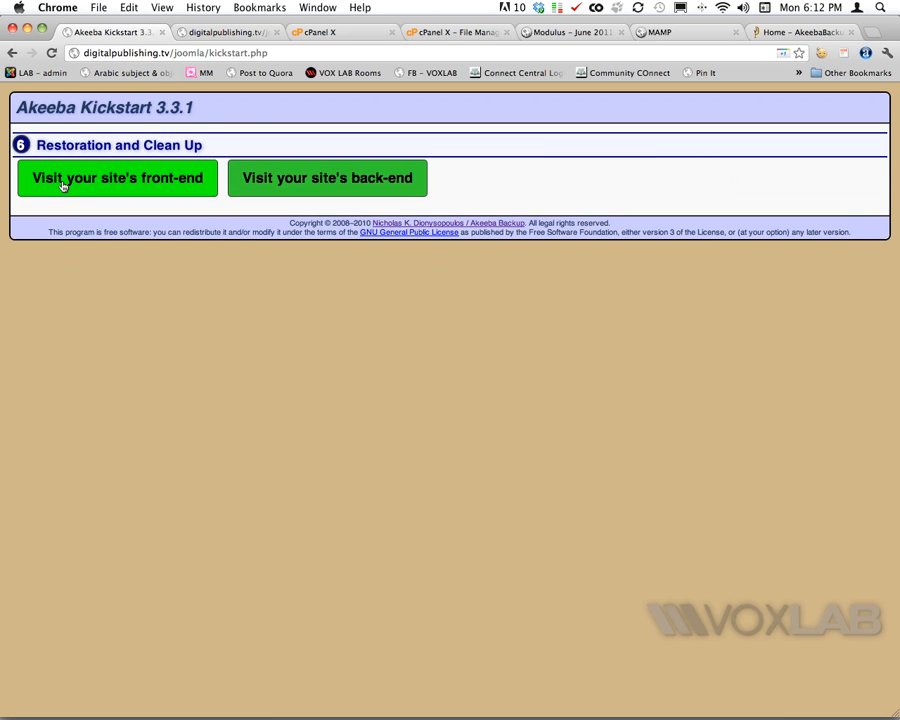
pyautogui.click(112, 180)
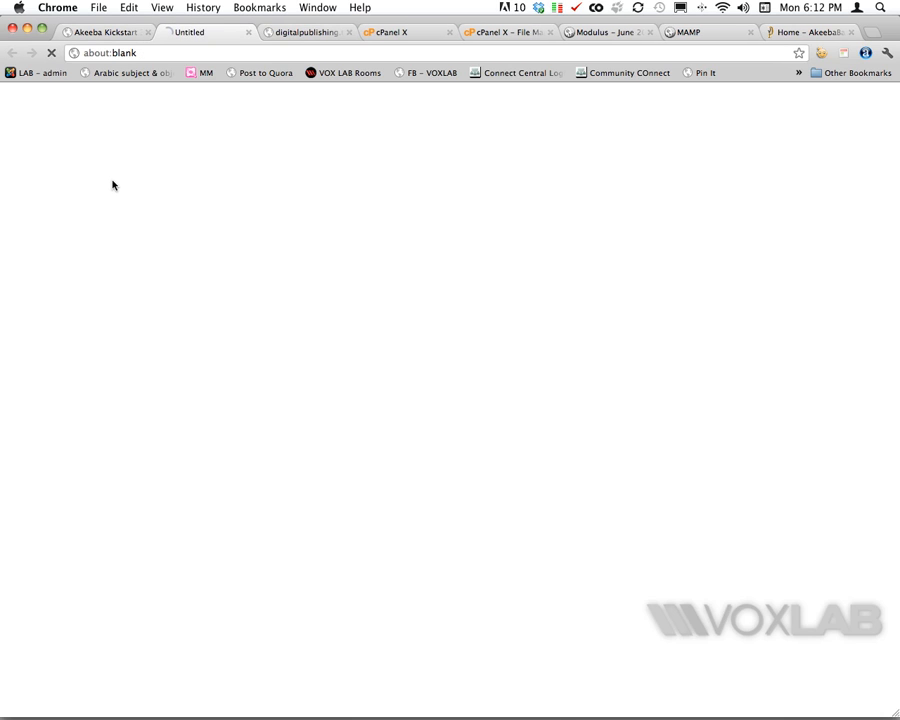